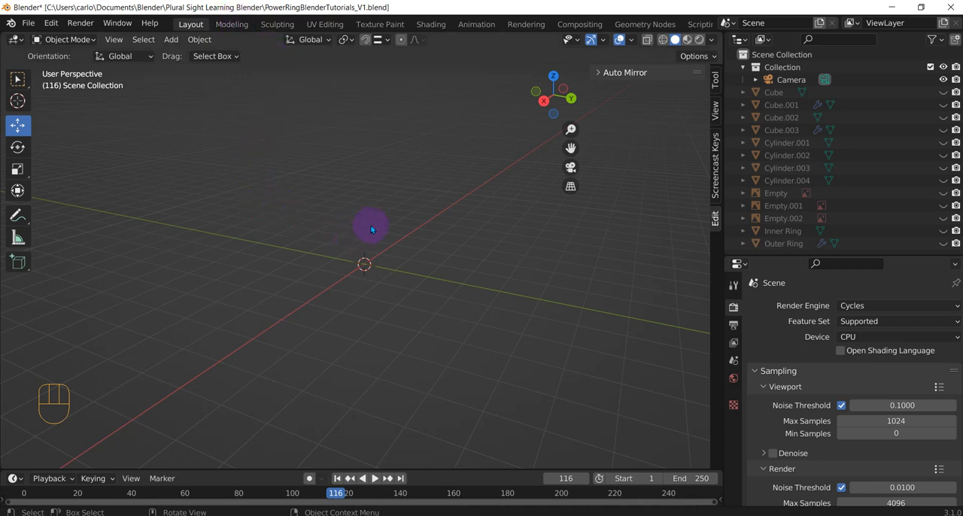
Unhide the Outer Ring and the Empty.002 reference image, leaving the other reference images hidden
{"action": "middle_click_drag", "start_coordinate": [371, 229], "coordinate": [133, 187]}
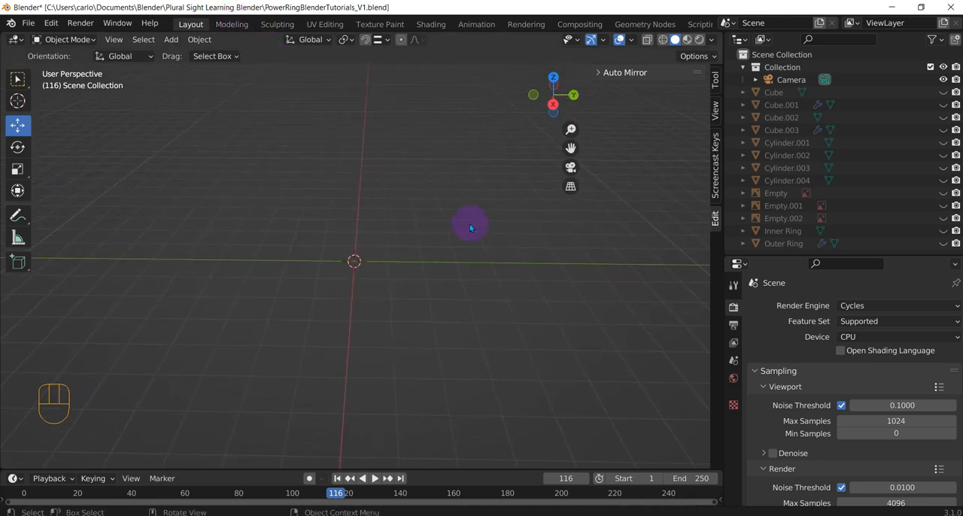
{"action": "left_click", "coordinate": [943, 243]}
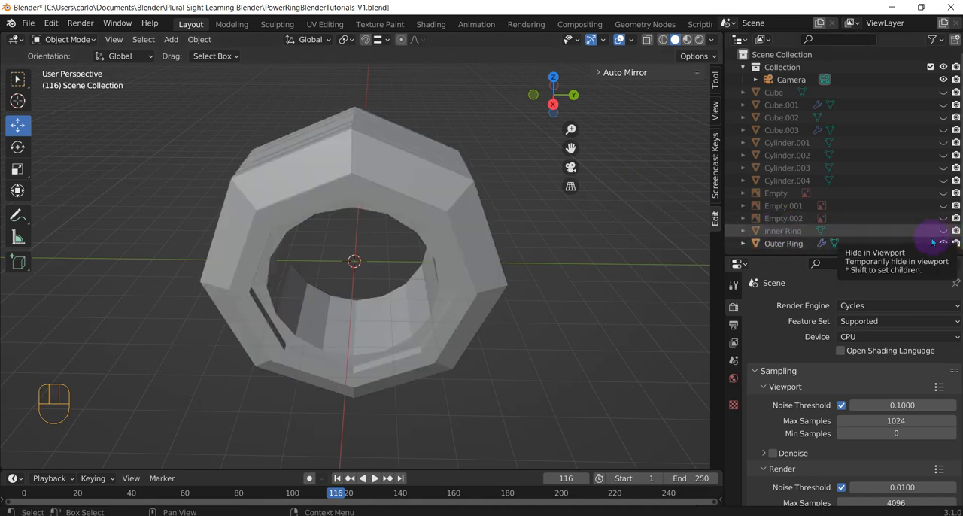
{"action": "left_click", "coordinate": [944, 193]}
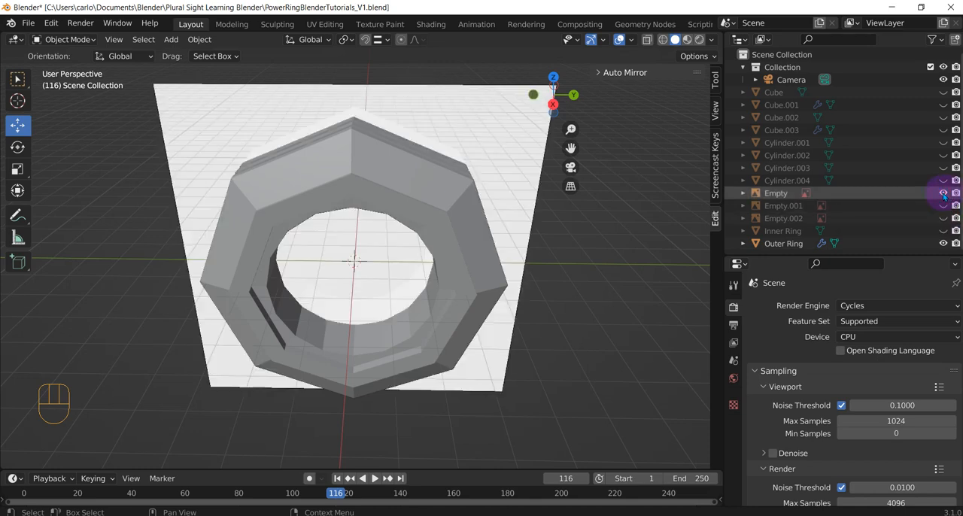
{"action": "left_click", "coordinate": [943, 193]}
{"action": "left_click", "coordinate": [944, 205]}
{"action": "left_click", "coordinate": [944, 206]}
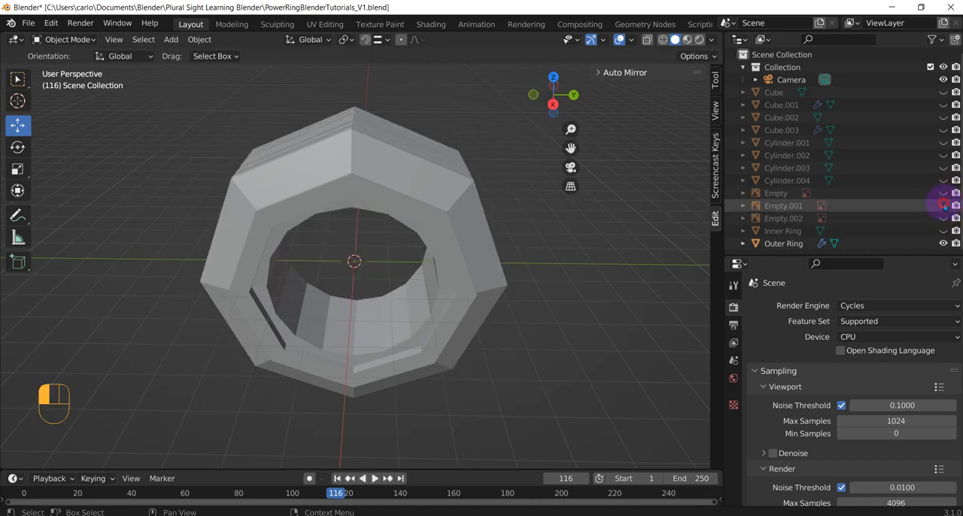
{"action": "left_click", "coordinate": [943, 218]}
Turn on X-ray display and switch to the right orthographic view to see the reference through the ring
{"action": "middle_click_drag", "start_coordinate": [444, 267], "coordinate": [516, 150]}
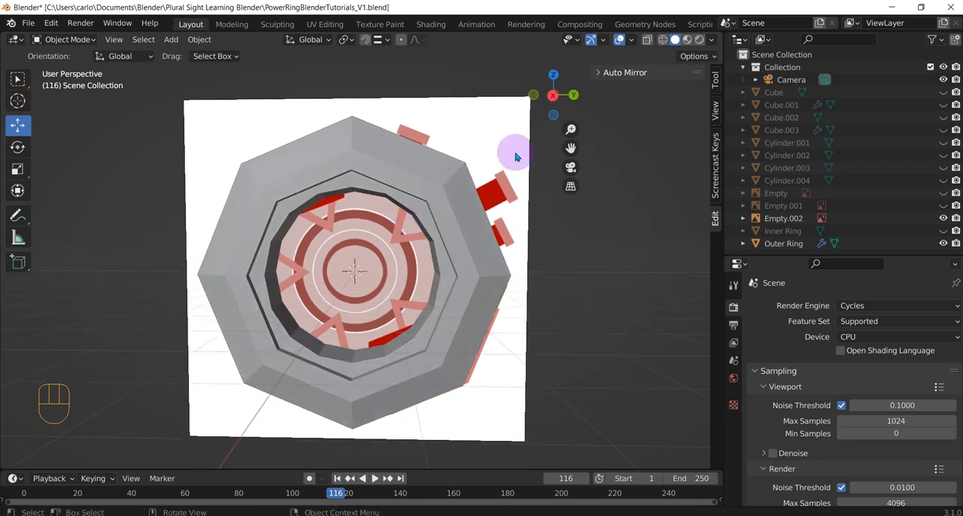
{"action": "left_click", "coordinate": [647, 40]}
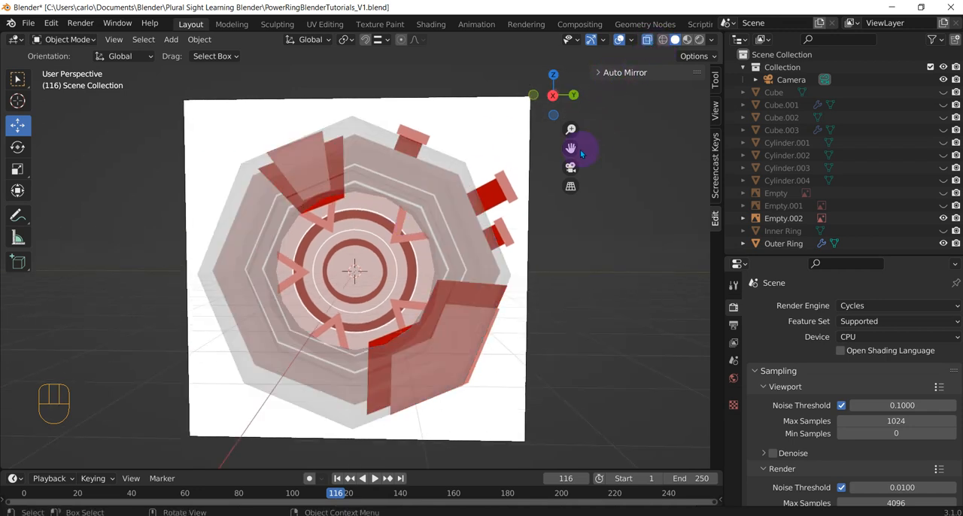
{"action": "key", "text": "KP_3"}
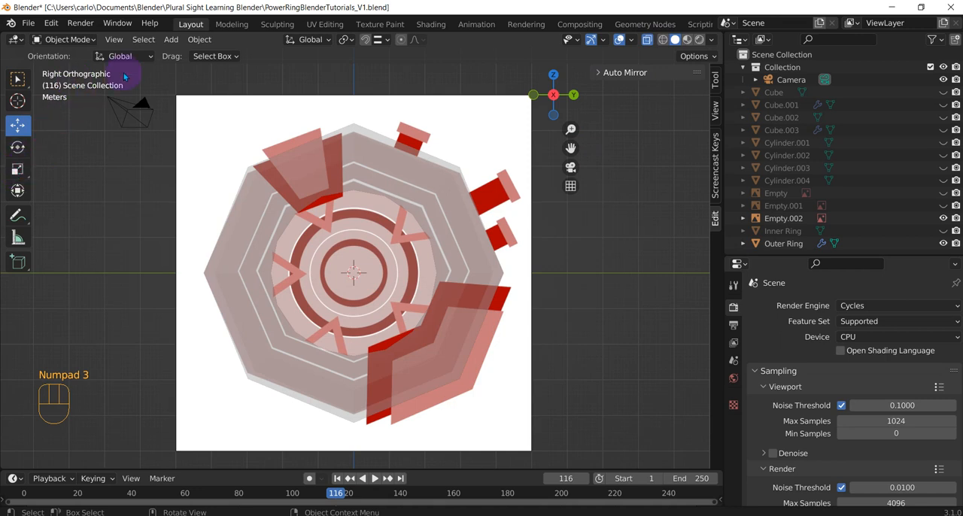
Add a cylinder with 6 vertices, 1 m radius, 2 m depth and cap fill type Nothing
{"action": "key", "text": "shift+a"}
{"action": "mouse_move", "coordinate": [124, 53]}
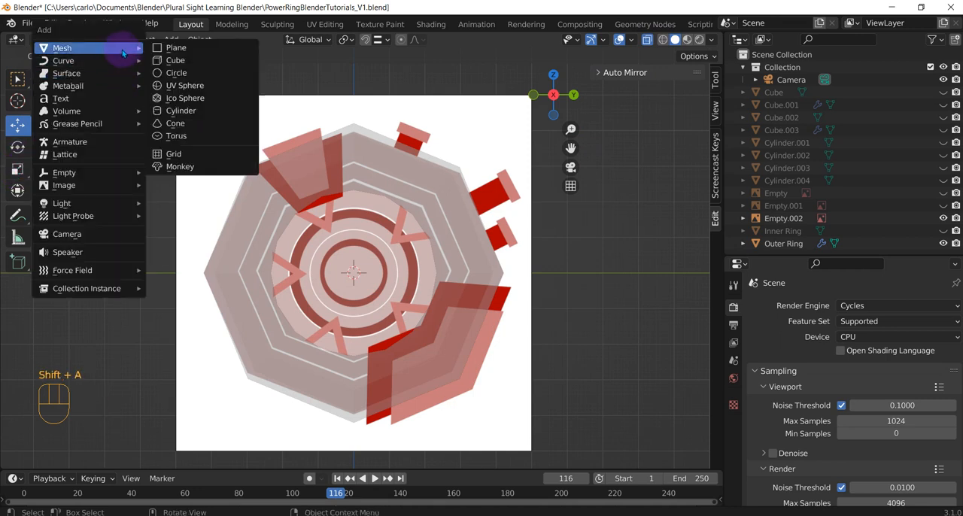
{"action": "left_click", "coordinate": [198, 111]}
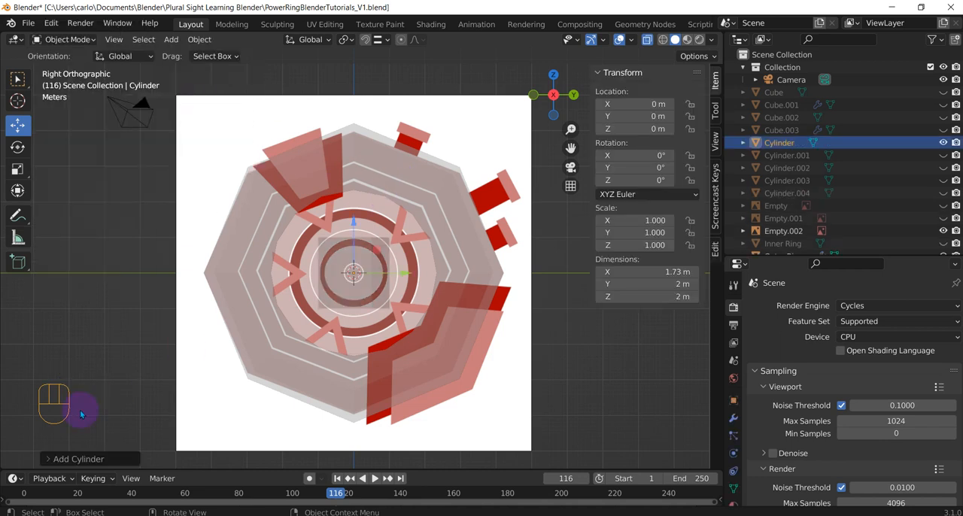
{"action": "left_click", "coordinate": [76, 458]}
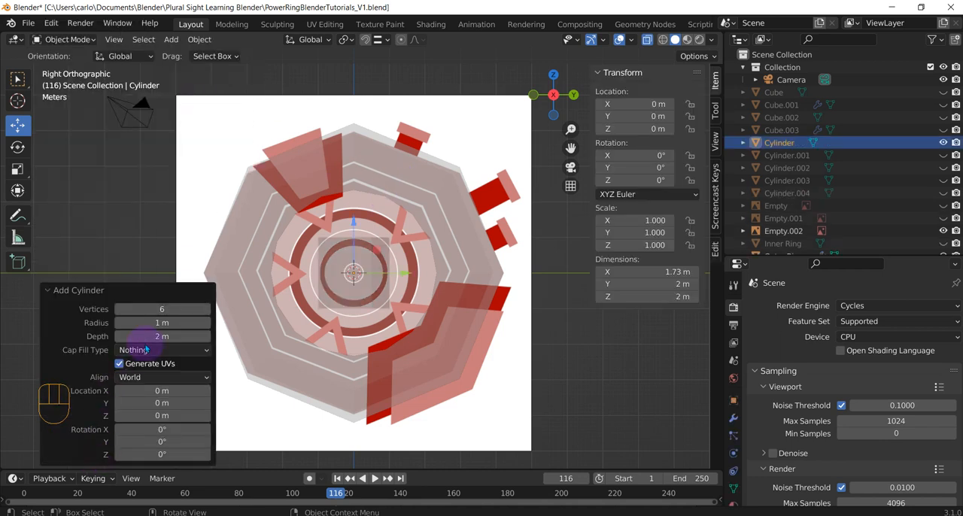
{"action": "left_click", "coordinate": [182, 308]}
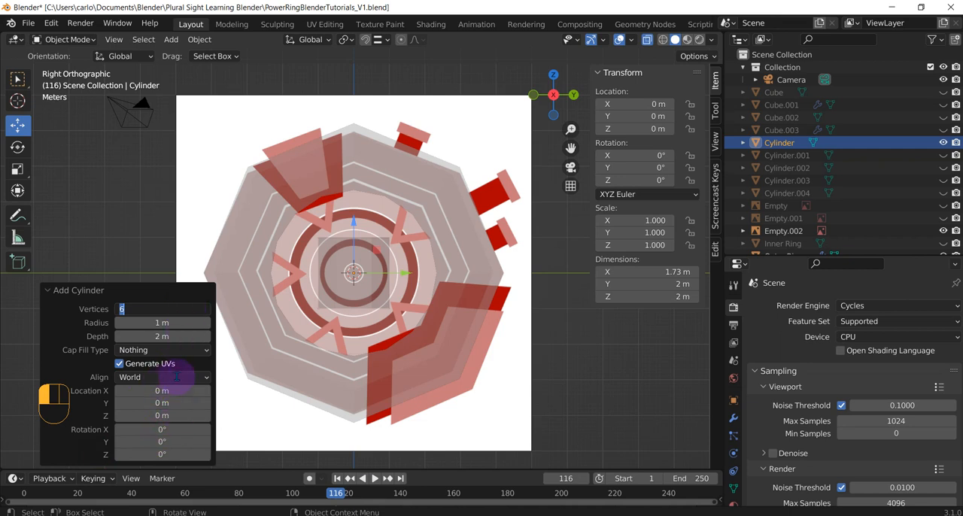
{"action": "left_click", "coordinate": [174, 351]}
{"action": "left_click", "coordinate": [159, 351]}
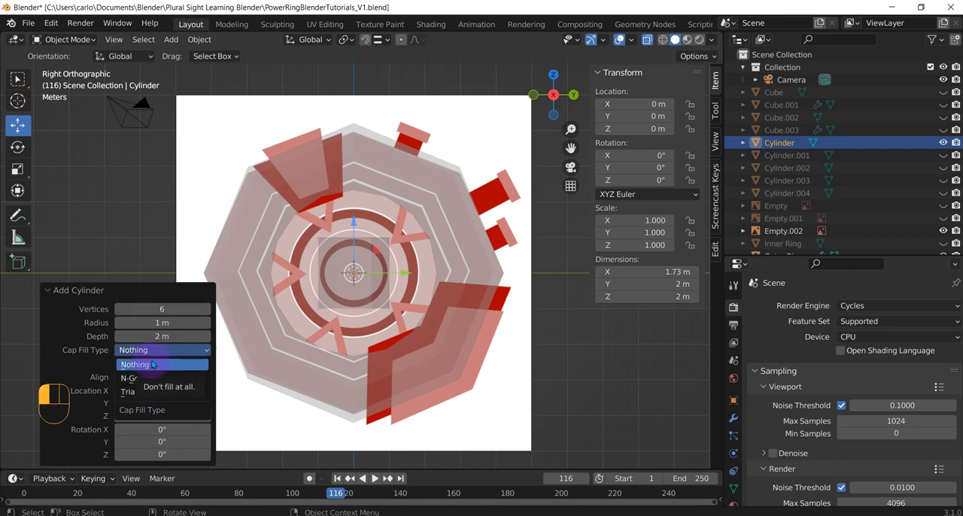
{"action": "left_click", "coordinate": [153, 364]}
{"action": "left_click", "coordinate": [49, 290]}
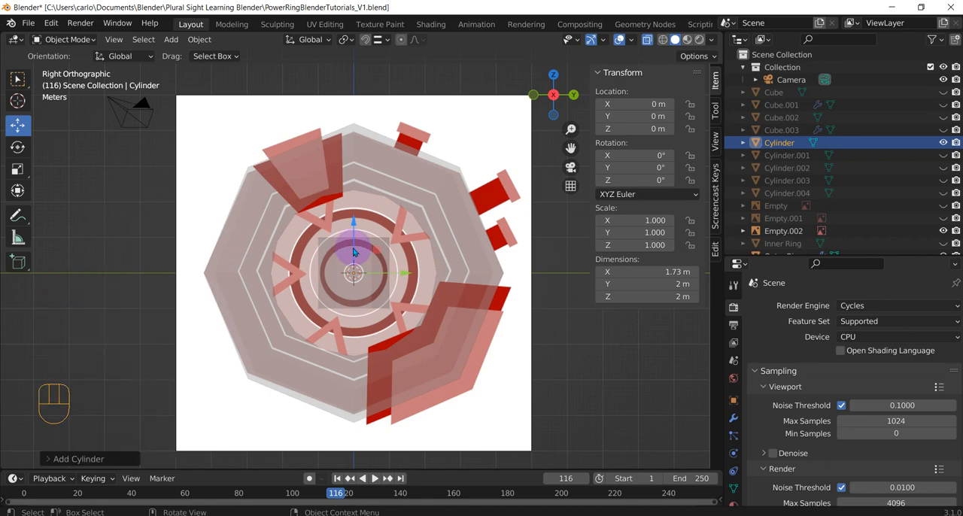
Raise the cylinder along Z to about 1.84 m and scale it down uniformly to about 0.141
{"action": "scroll", "coordinate": [353, 252], "scroll_direction": "up", "scroll_amount": 2}
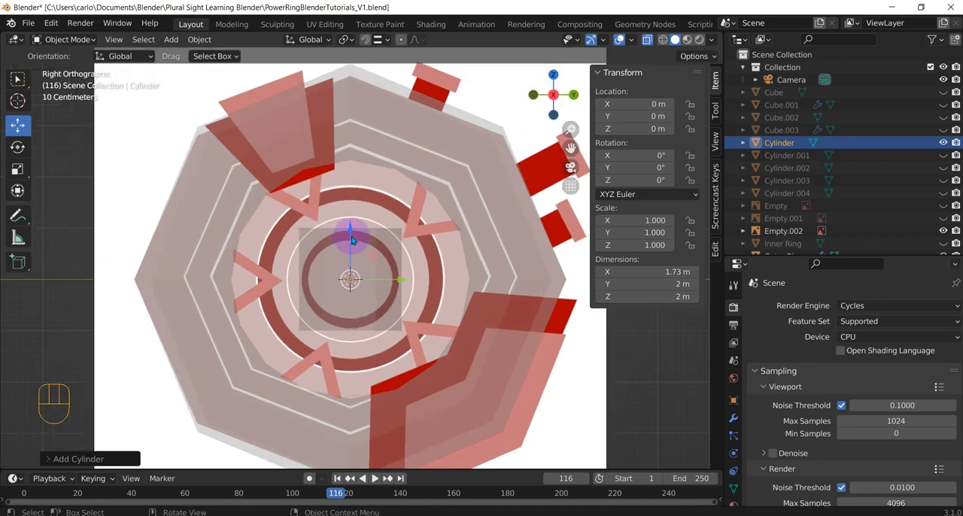
{"action": "scroll", "coordinate": [350, 244], "scroll_direction": "down", "scroll_amount": 1}
{"action": "left_click_drag", "start_coordinate": [350, 228], "coordinate": [350, 146]}
{"action": "scroll", "coordinate": [351, 147], "scroll_direction": "up", "scroll_amount": 2}
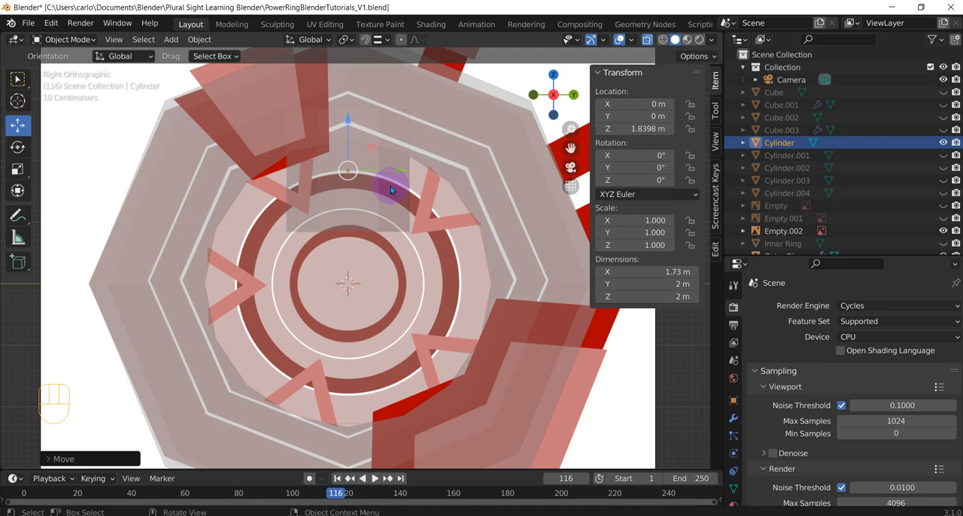
{"action": "key", "text": "s"}
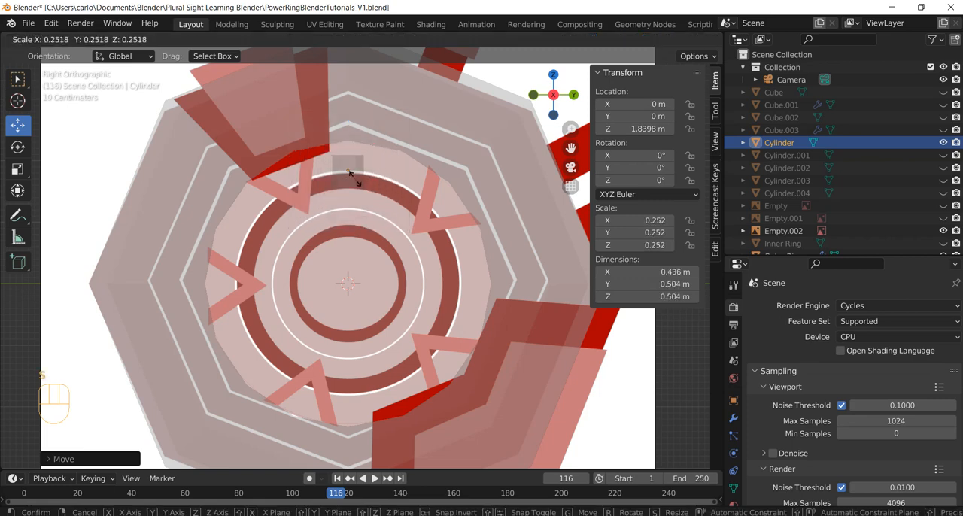
{"action": "left_click", "coordinate": [347, 171]}
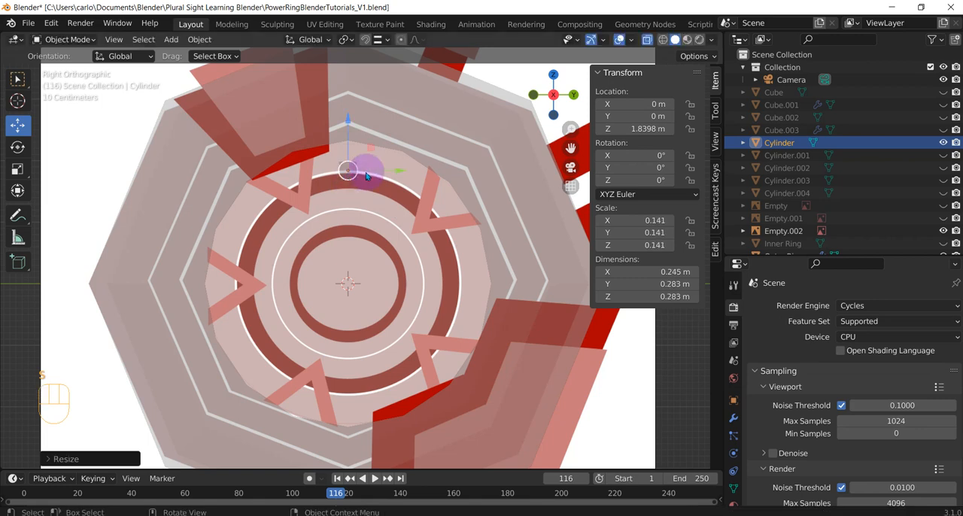
Move the cylinder to Y about 1.43 m at the upper-right V-shape's upper arm and rotate it about -15.8° around X
{"action": "key", "text": "g"}
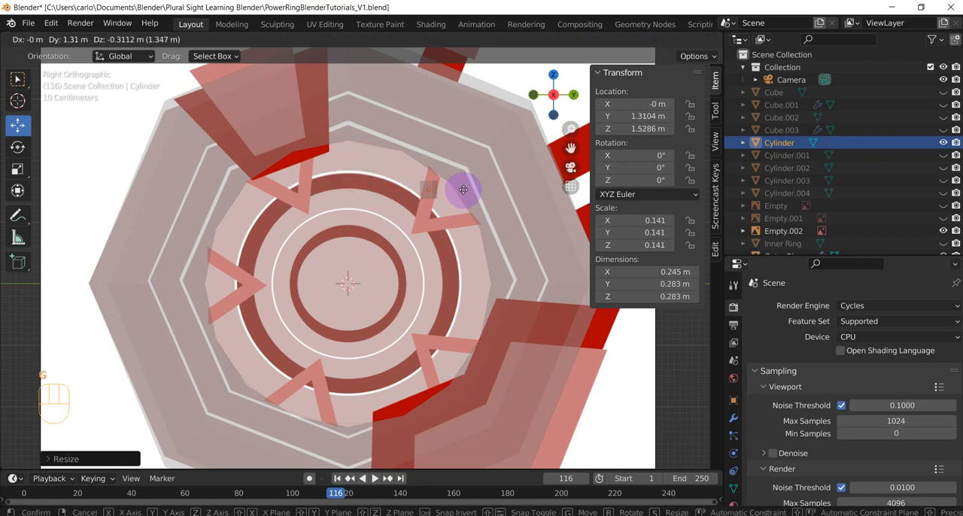
{"action": "left_click", "coordinate": [468, 176]}
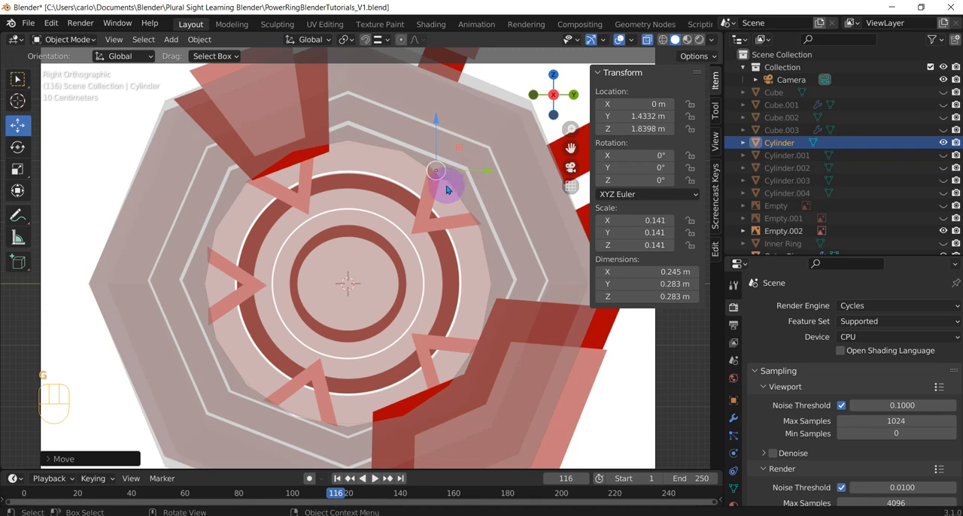
{"action": "scroll", "coordinate": [409, 179], "scroll_direction": "up", "scroll_amount": 10}
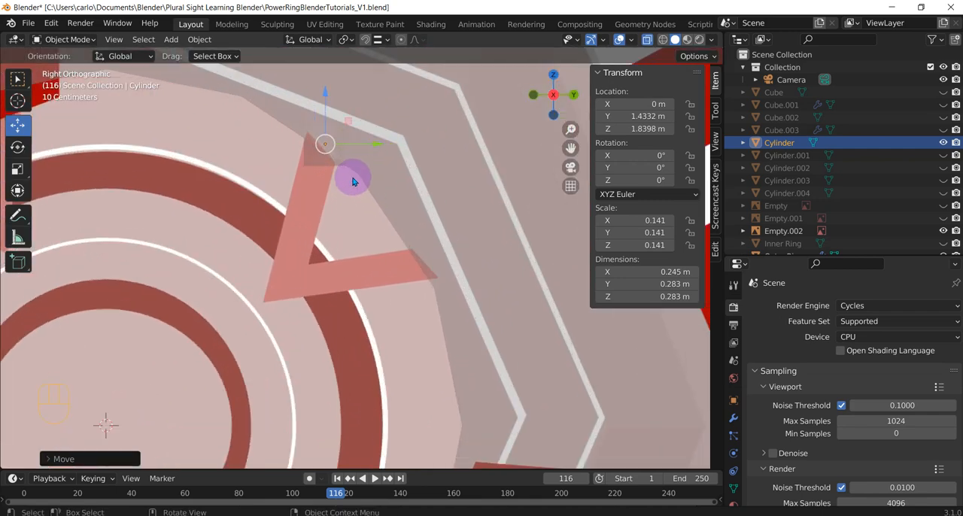
{"action": "key", "text": "r"}
{"action": "key", "text": "x"}
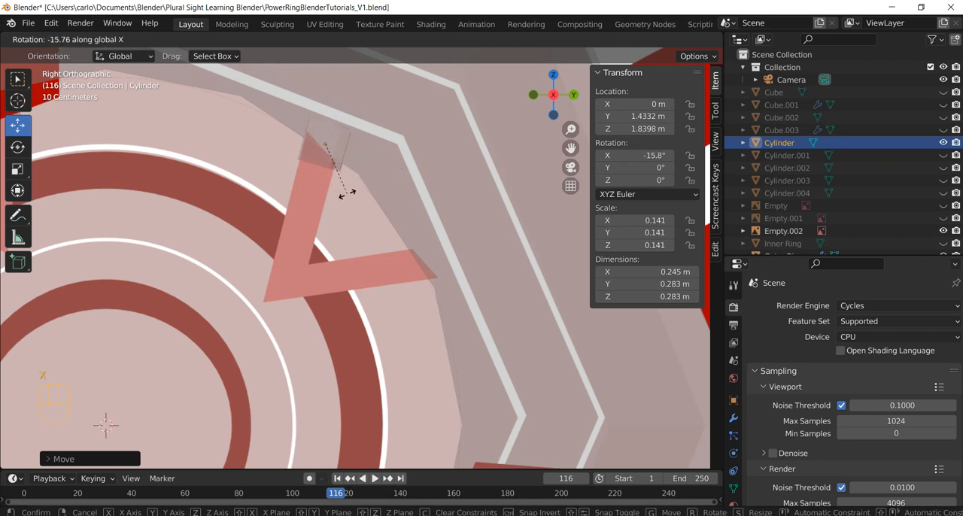
{"action": "left_click", "coordinate": [347, 196]}
Scale the cylinder to about 0.108 and move it to about Y 1.45 m, Z 1.97 m, just beyond the V arm's end
{"action": "key", "text": "s"}
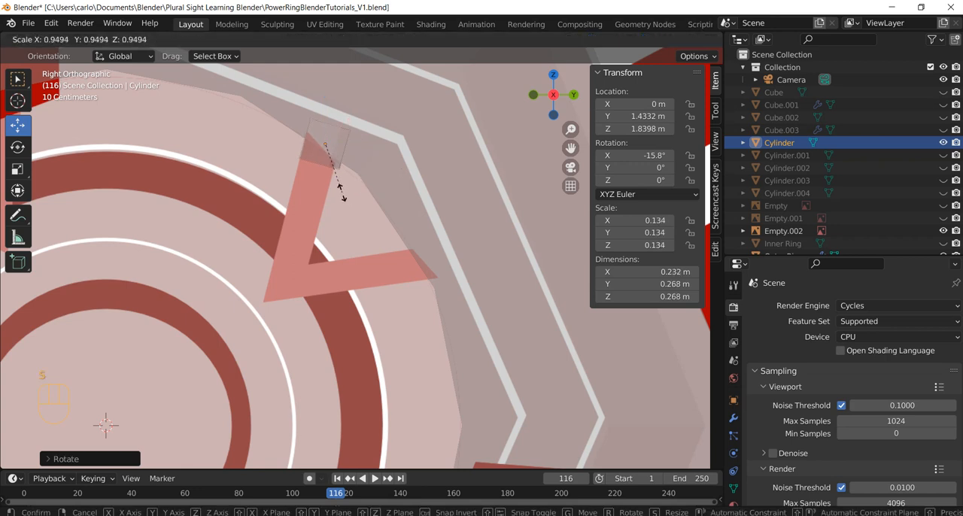
{"action": "left_click", "coordinate": [336, 187]}
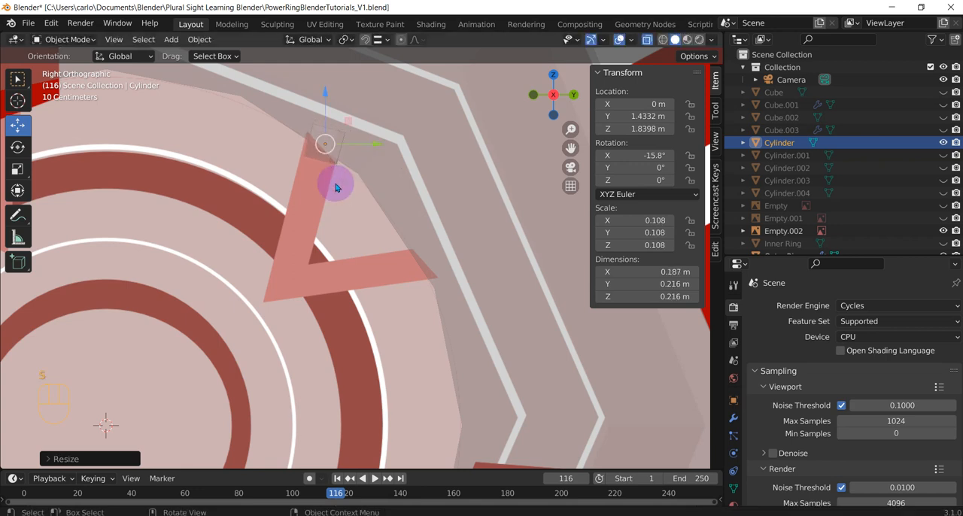
{"action": "key", "text": "g"}
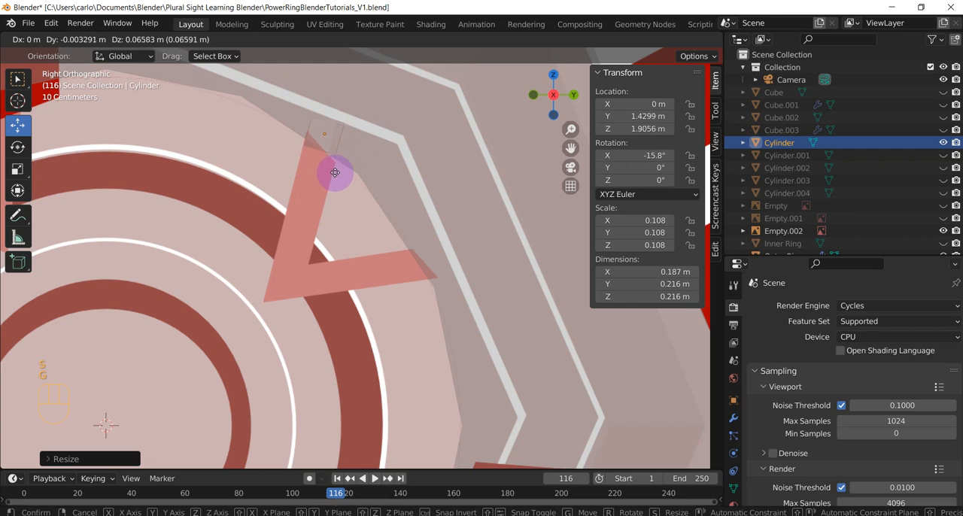
{"action": "left_click", "coordinate": [336, 167]}
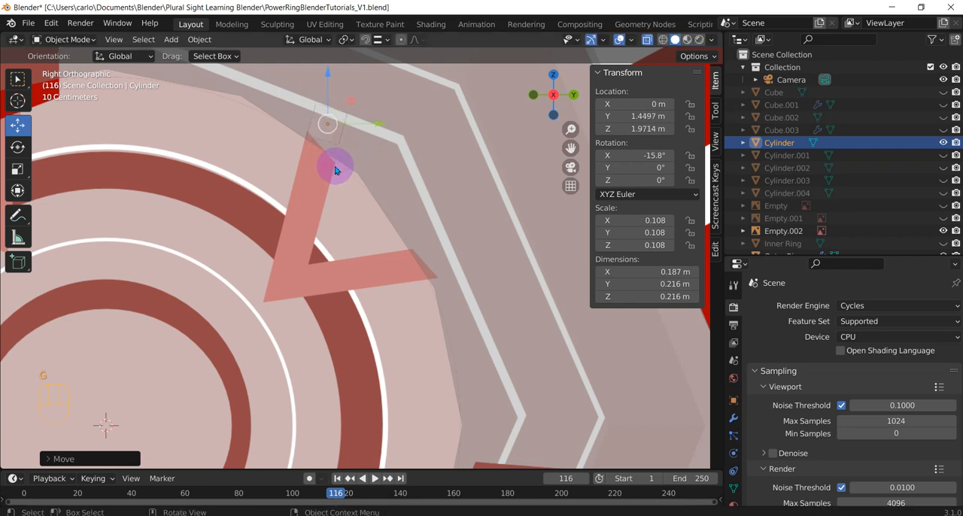
In Edit Mode, select the cylinder's lower open edge loop and extrude it about 0.74 m along the V-shape's upper arm
{"action": "key", "text": "Tab"}
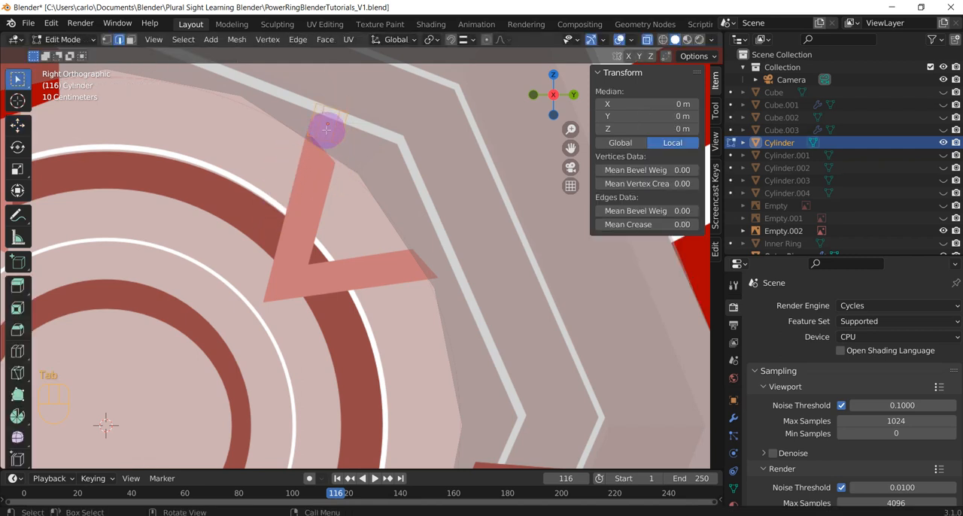
{"action": "scroll", "coordinate": [337, 116], "scroll_direction": "up", "scroll_amount": 1}
{"action": "mouse_move", "coordinate": [374, 118]}
{"action": "middle_mouse_down", "text": "shift"}
{"action": "mouse_move", "coordinate": [359, 208]}
{"action": "mouse_move", "coordinate": [307, 217]}
{"action": "mouse_move", "coordinate": [279, 198]}
{"action": "mouse_move", "coordinate": [359, 192]}
{"action": "middle_mouse_up", "text": "shift"}
{"action": "key", "text": "c"}
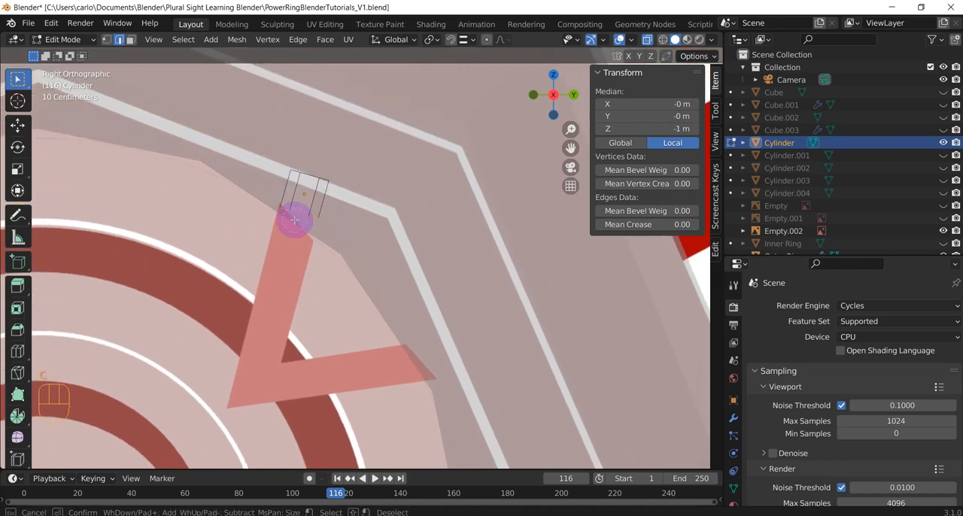
{"action": "key", "text": "Escape"}
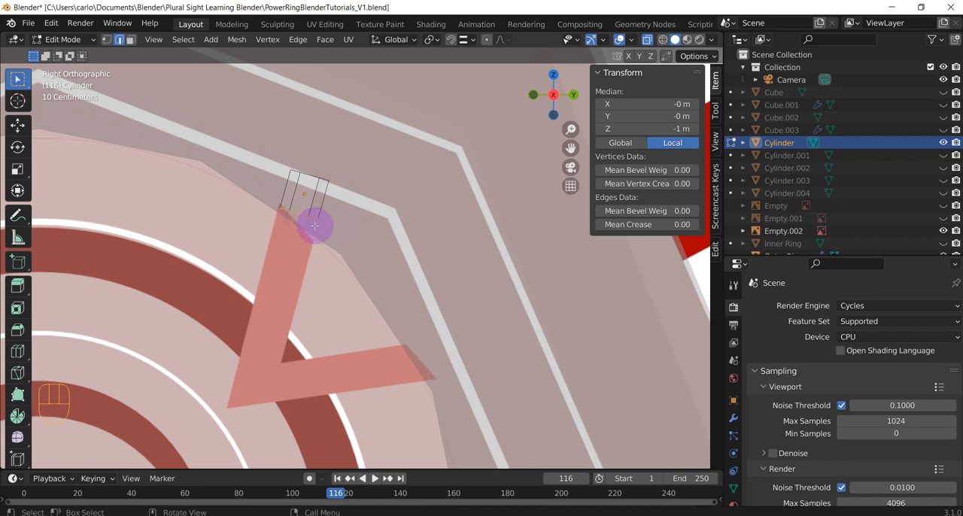
{"action": "key", "text": "e"}
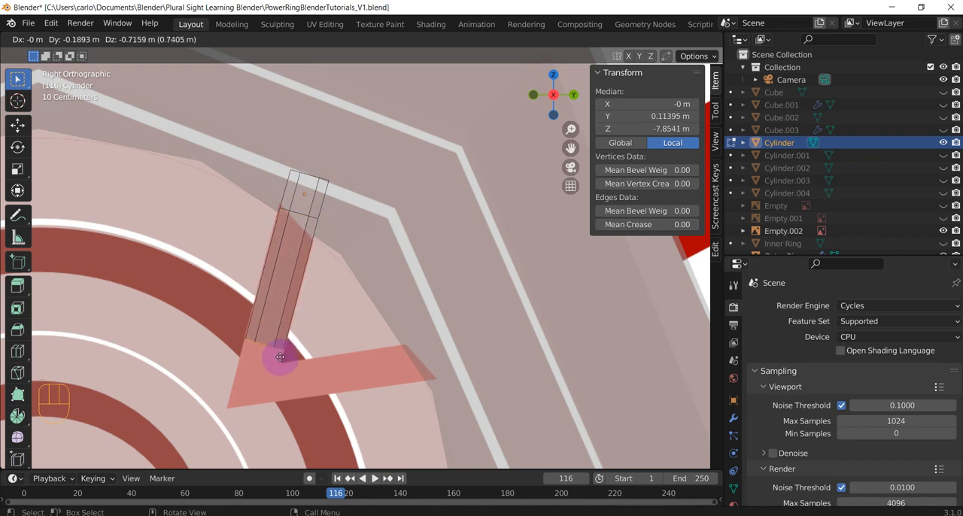
{"action": "left_click", "coordinate": [280, 355]}
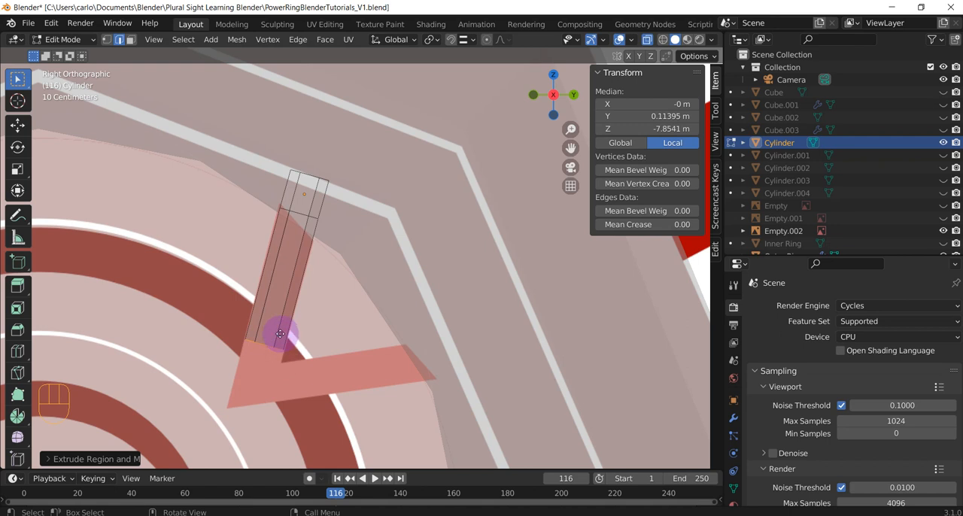
Extrude the tube's end loop about 0.05 m further and rotate it about 18° around X to start the bend
{"action": "key", "text": "e"}
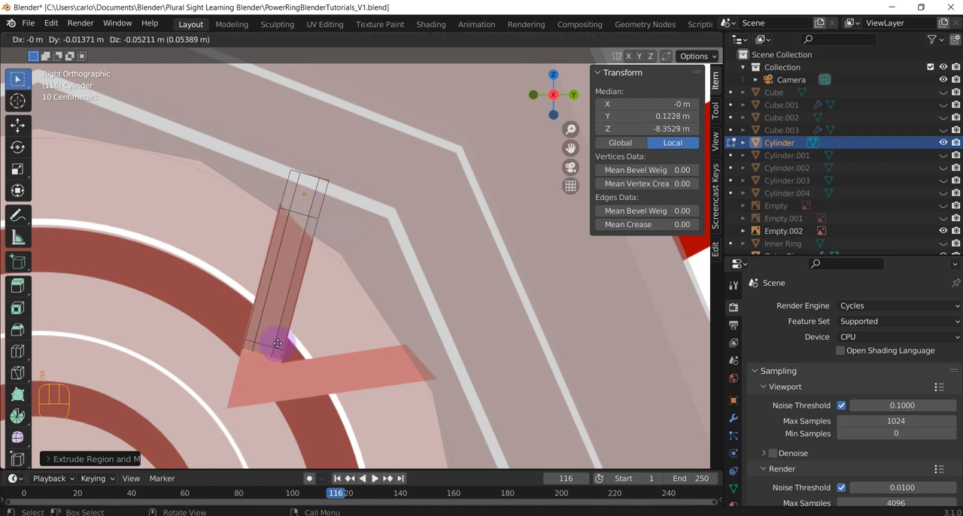
{"action": "left_click", "coordinate": [277, 343]}
{"action": "key", "text": "r"}
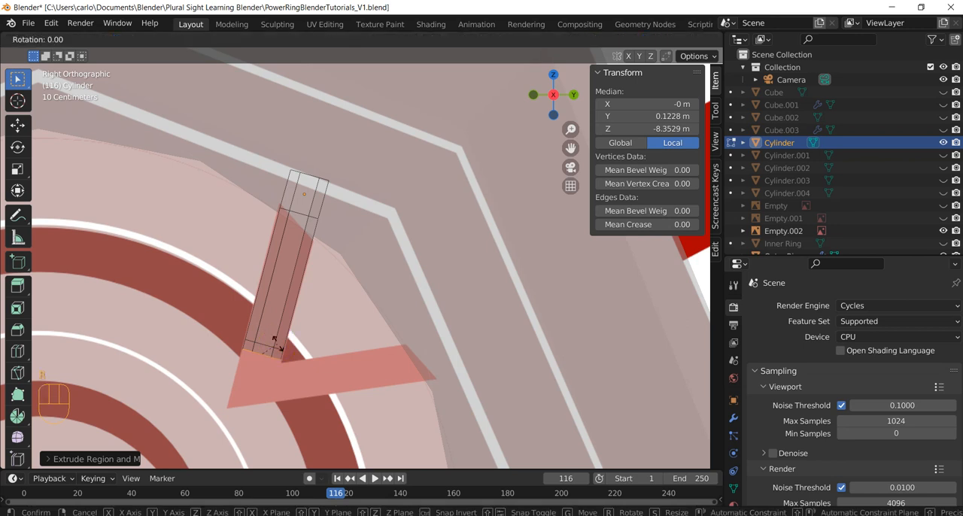
{"action": "key", "text": "x"}
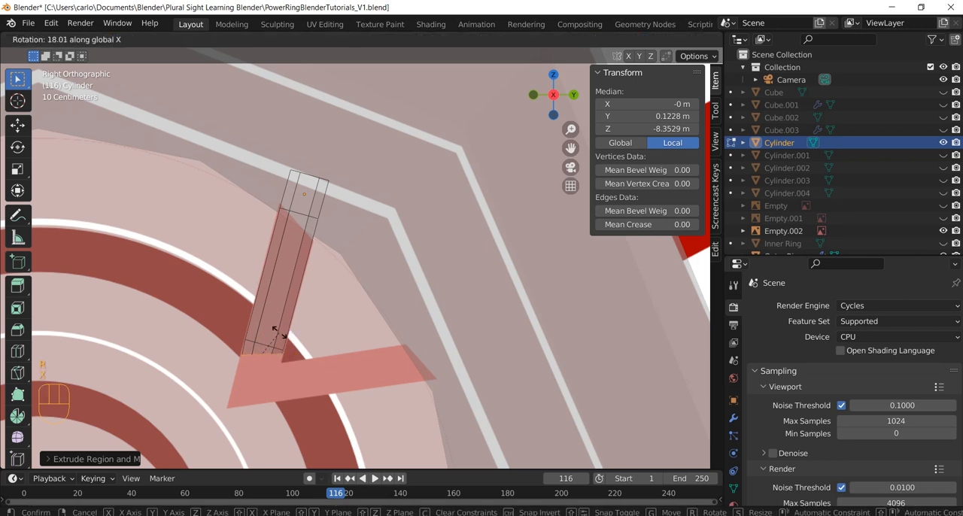
{"action": "left_click", "coordinate": [278, 332]}
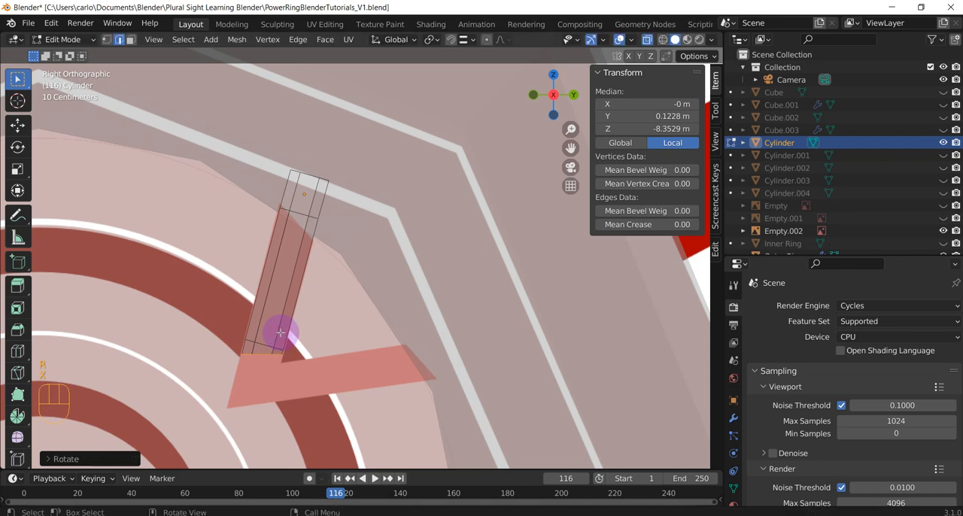
Extrude the tube's end loop about 0.06 m along the V's upper arm, and extrude it once more without an offset
{"action": "key", "text": "e"}
{"action": "left_click", "coordinate": [278, 344]}
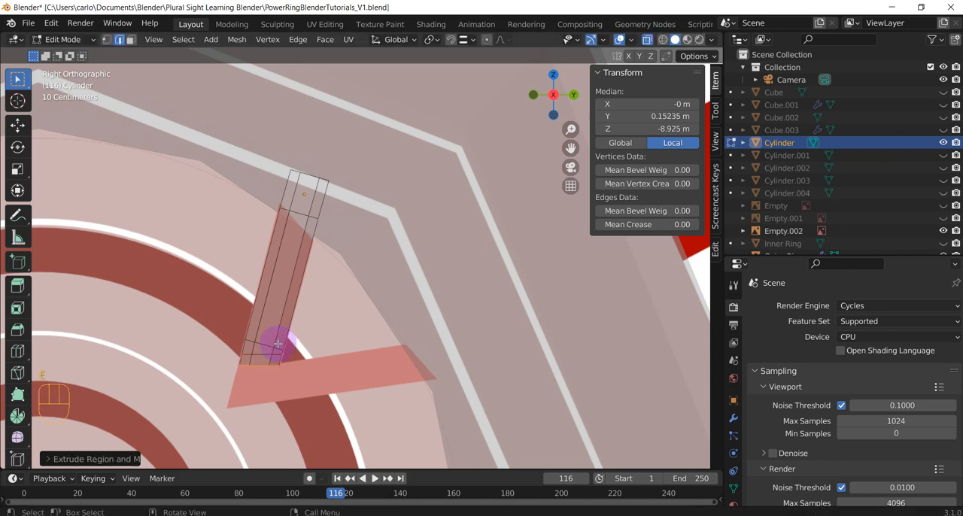
{"action": "key", "text": "e"}
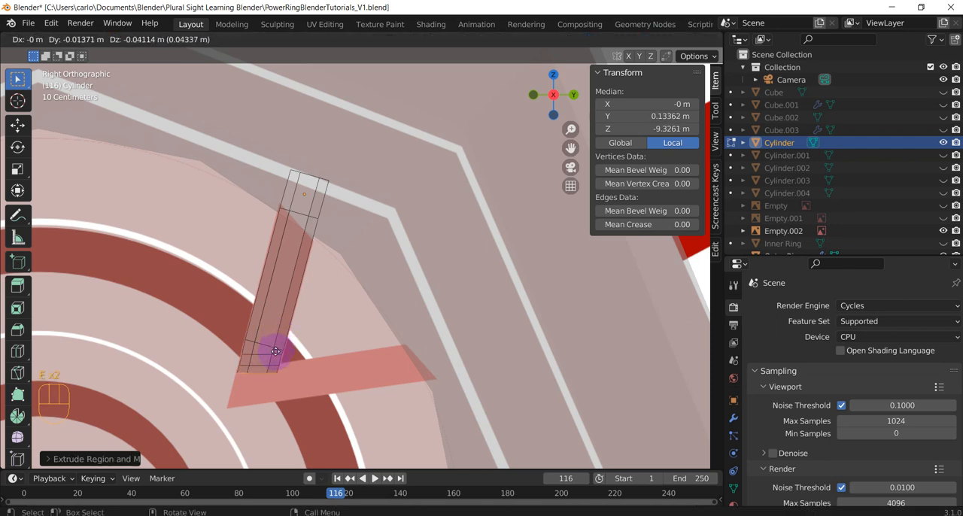
{"action": "key", "text": "Escape"}
{"action": "key", "text": "r"}
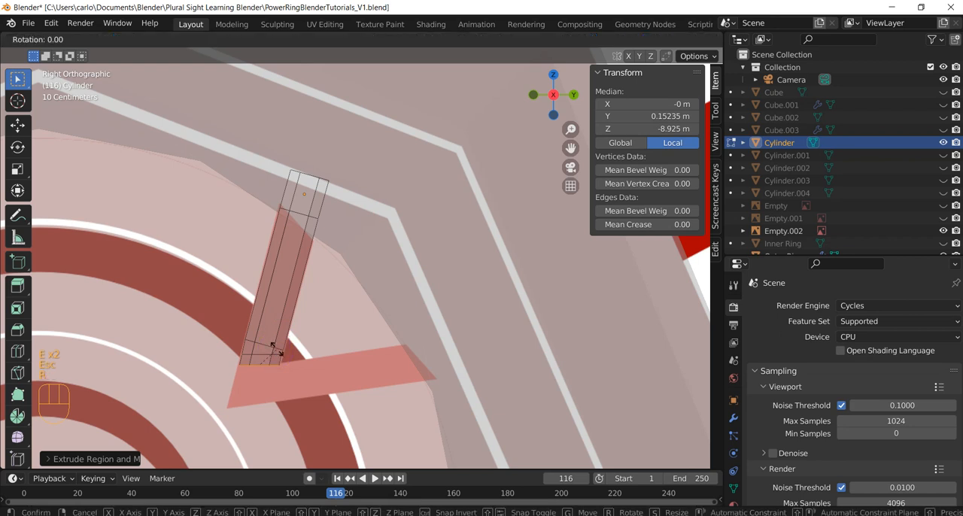
{"action": "key", "text": "x"}
{"action": "key", "text": "Escape"}
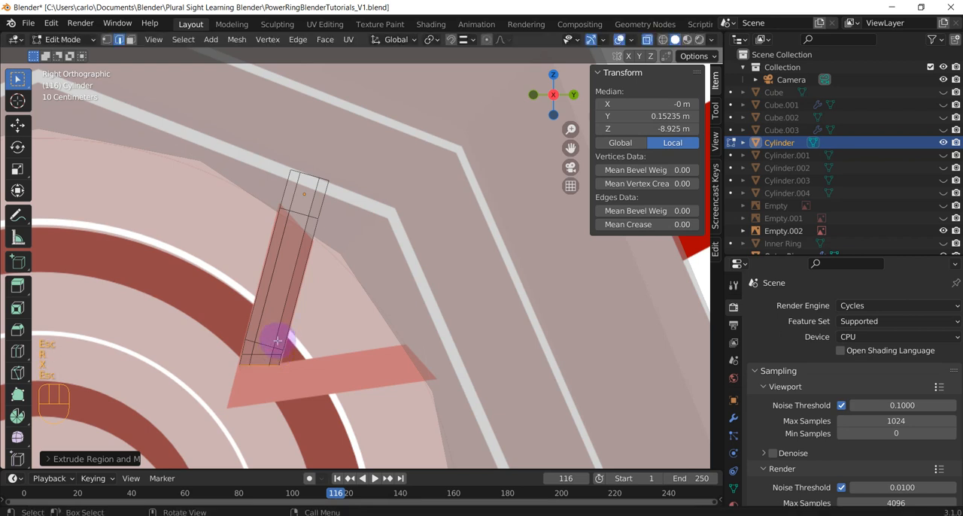
{"action": "key", "text": "r"}
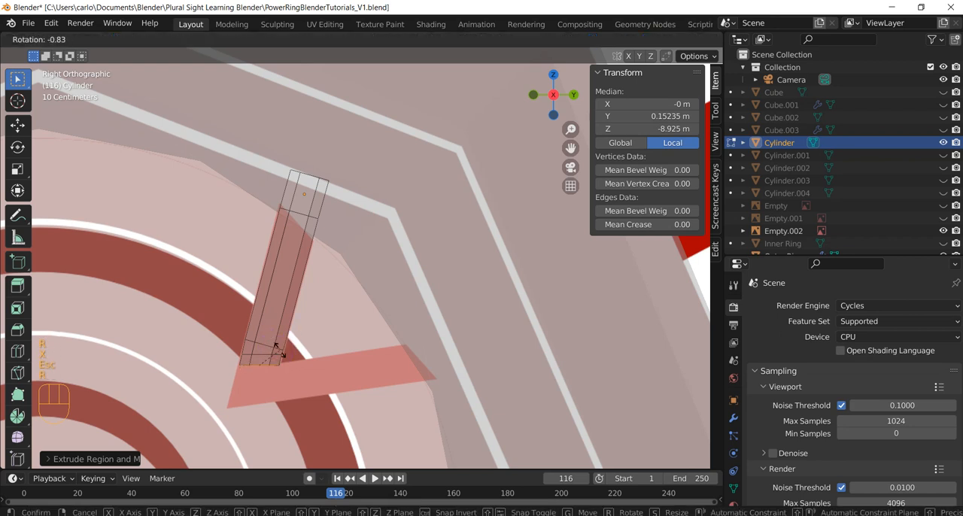
{"action": "key", "text": "Escape"}
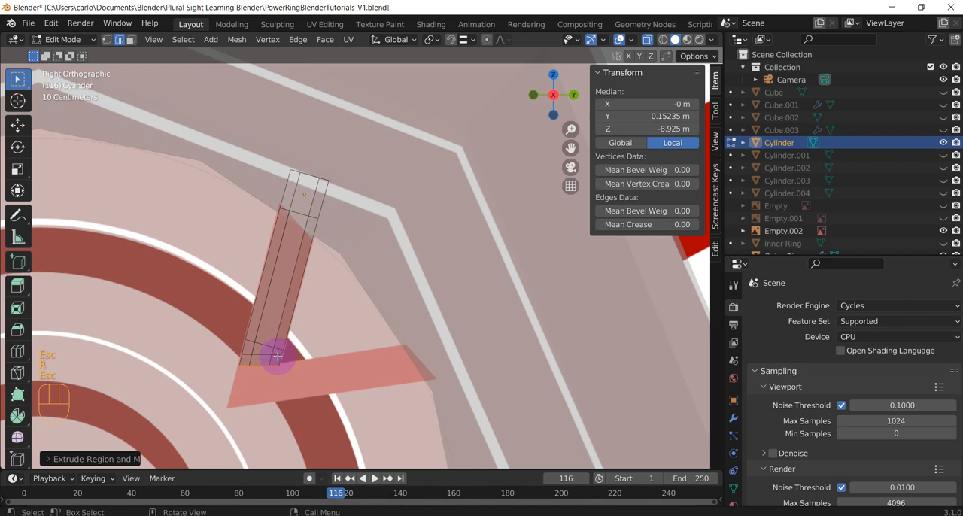
Move the newly extruded end loop about 0.06 m further along the arm and rotate it about 18.8° around X
{"action": "key", "text": "g"}
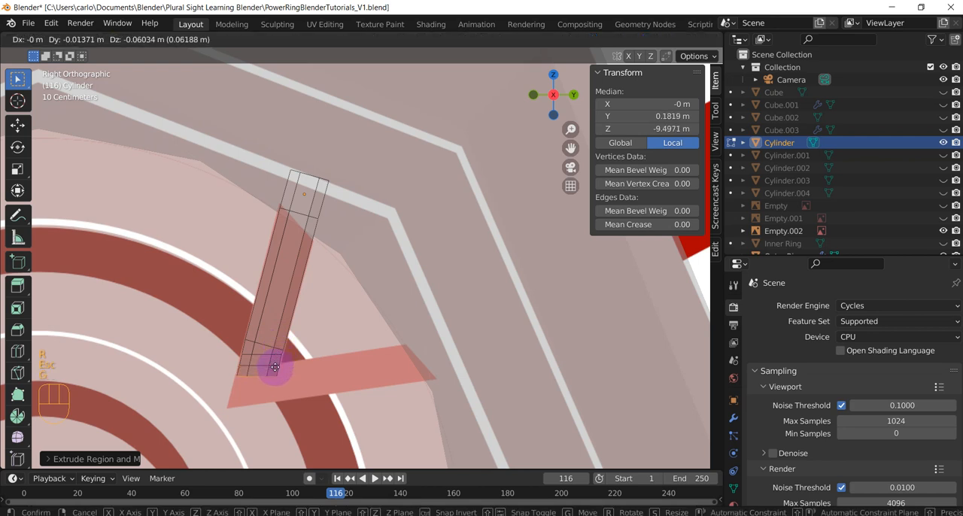
{"action": "left_click", "coordinate": [275, 368]}
{"action": "key", "text": "r"}
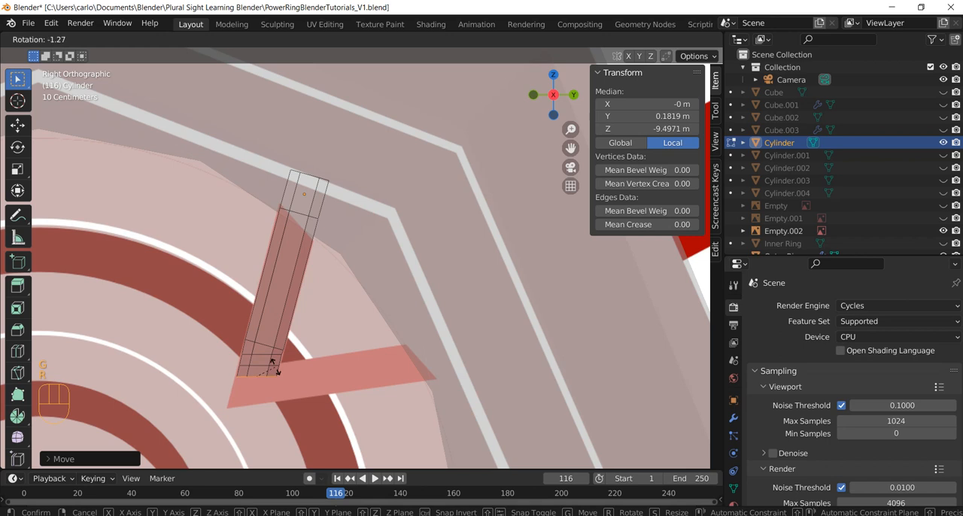
{"action": "key", "text": "x"}
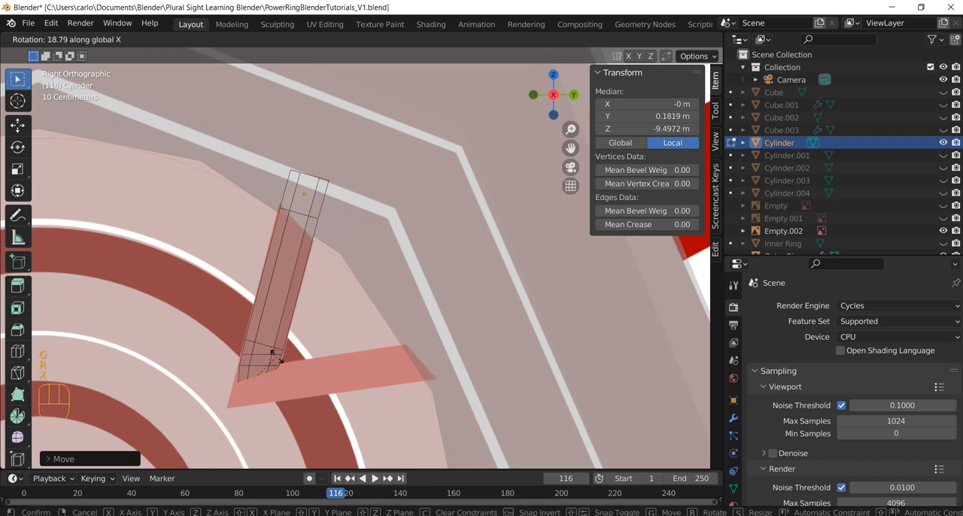
{"action": "left_click", "coordinate": [276, 357]}
Extrude the end loop about 0.07 m toward the V's corner and rotate it about 15° in the side view
{"action": "key", "text": "e"}
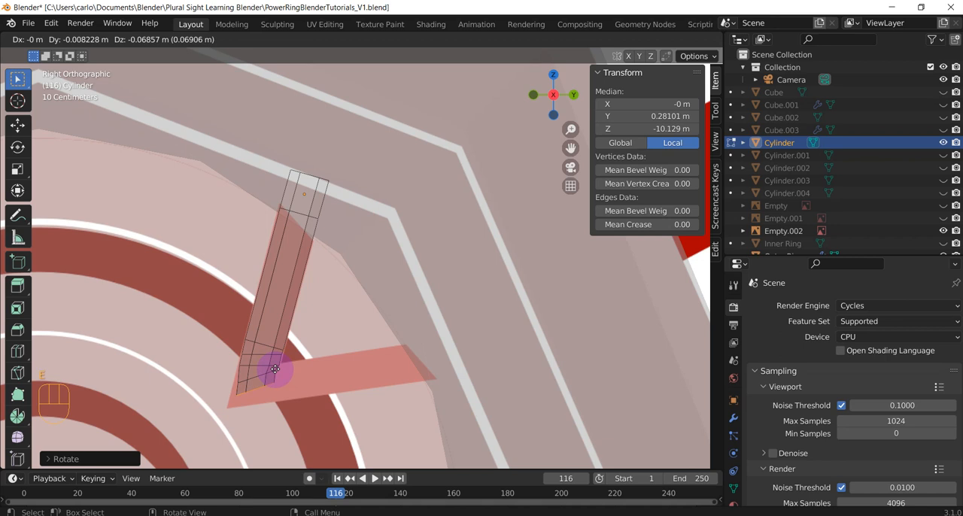
{"action": "left_click", "coordinate": [276, 369]}
{"action": "key", "text": "r"}
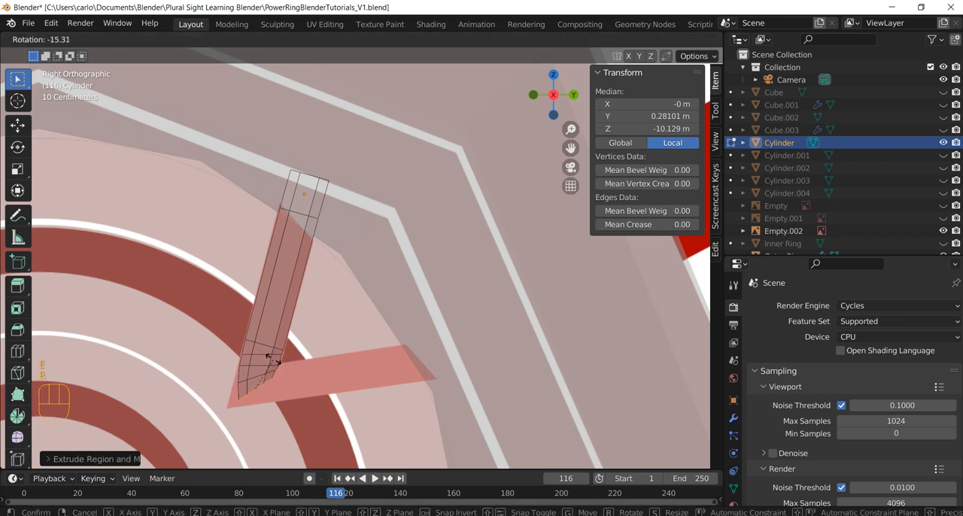
{"action": "left_click", "coordinate": [272, 360]}
Extrude the end loop about 0.05 m into the V's corner and rotate it about 13.6° around X
{"action": "key", "text": "e"}
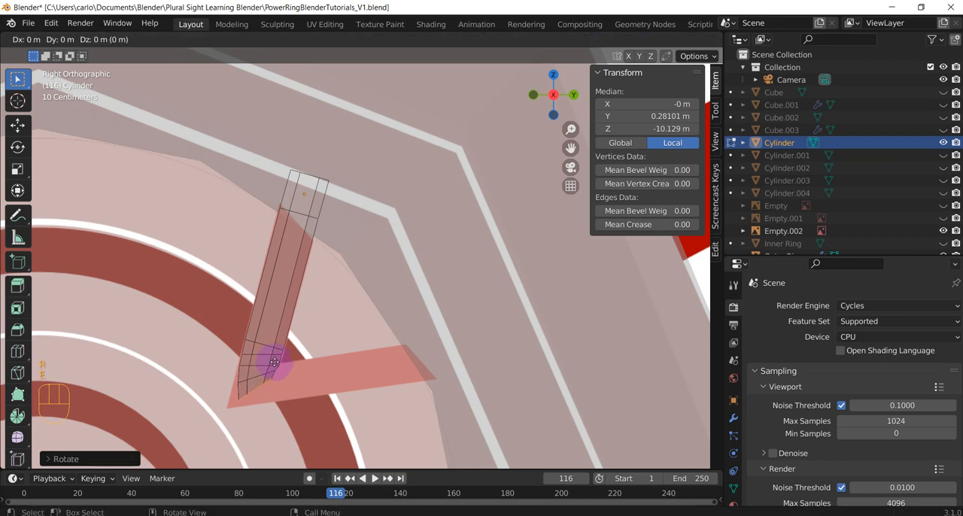
{"action": "left_click", "coordinate": [277, 366]}
{"action": "key", "text": "r"}
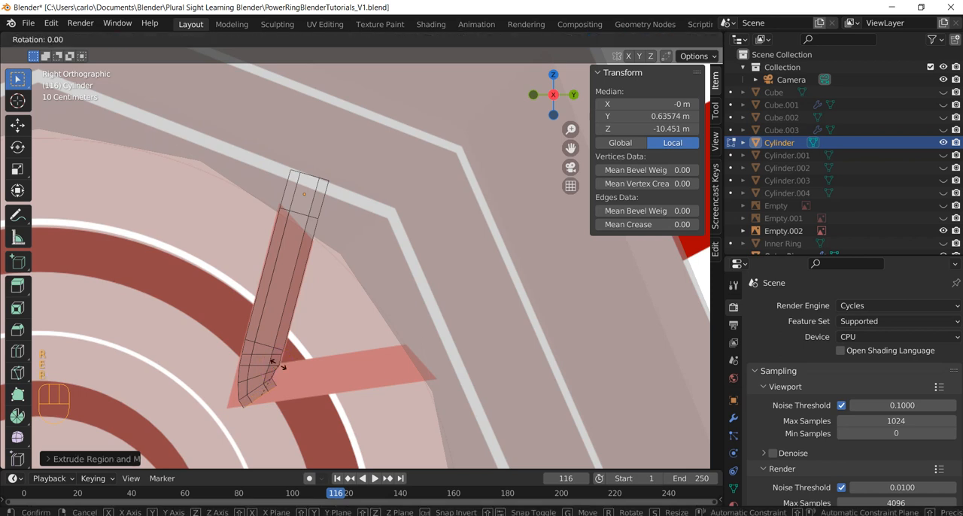
{"action": "key", "text": "x"}
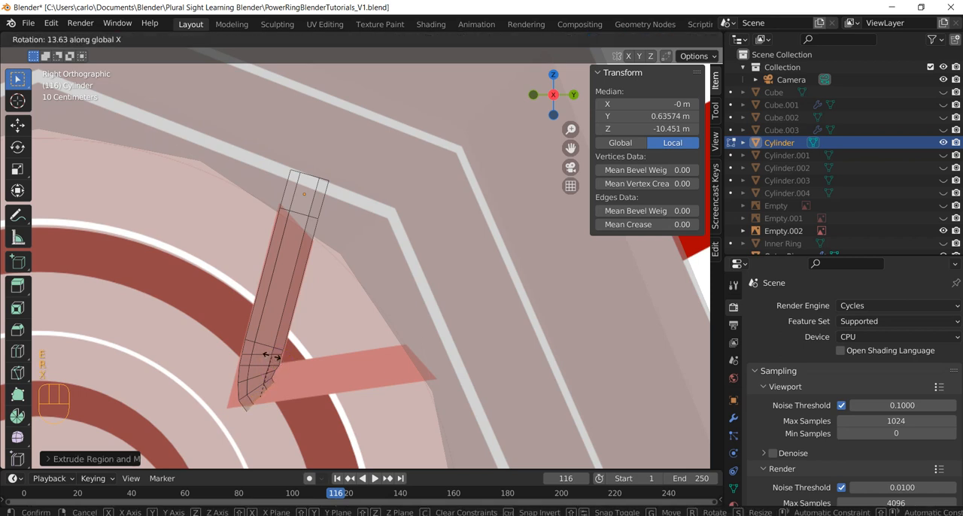
{"action": "left_click", "coordinate": [270, 355]}
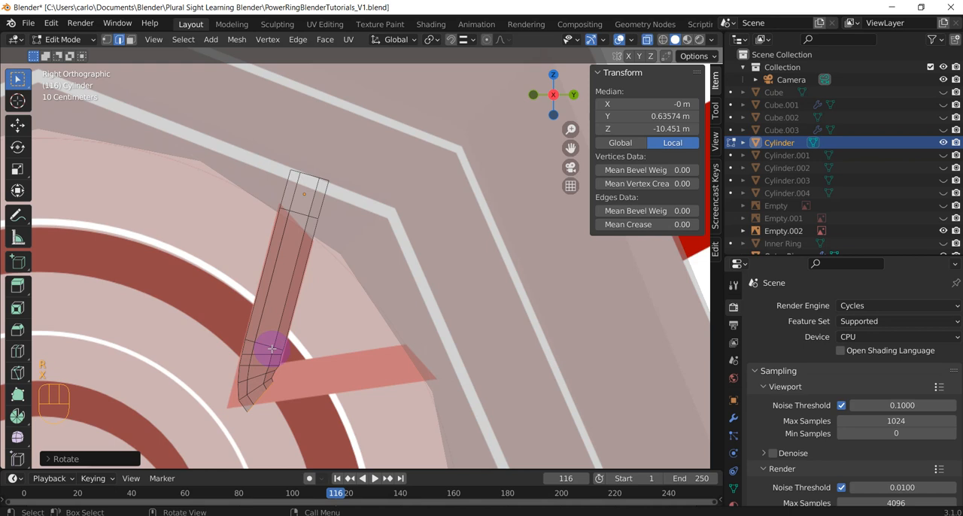
Extrude another short segment around the V's corner and rotate its end loop about 18° around X
{"action": "key", "text": "e"}
{"action": "left_click", "coordinate": [283, 353]}
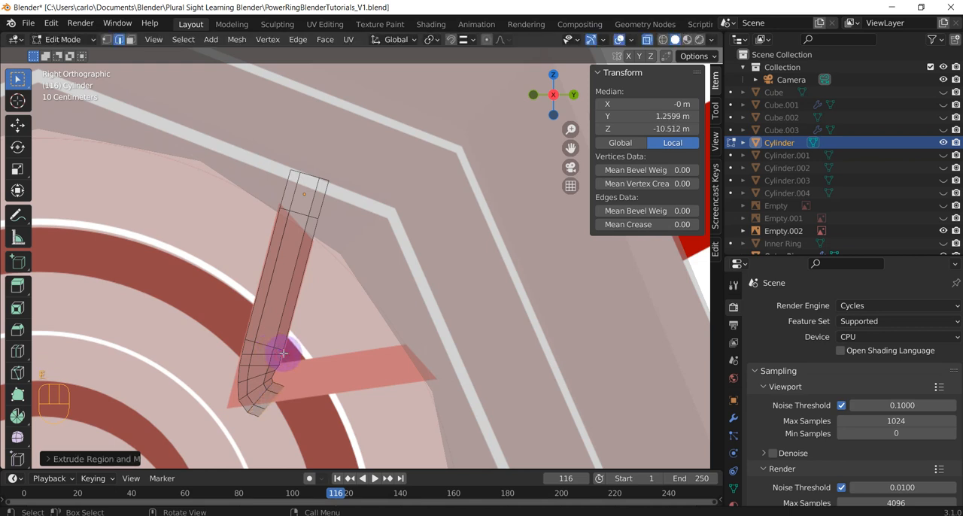
{"action": "key", "text": "r"}
{"action": "key", "text": "x"}
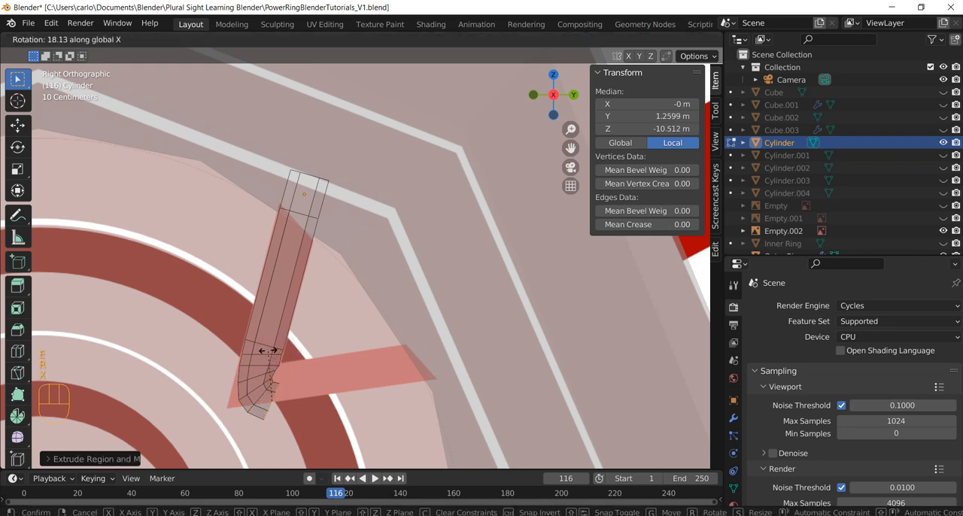
{"action": "left_click", "coordinate": [268, 351]}
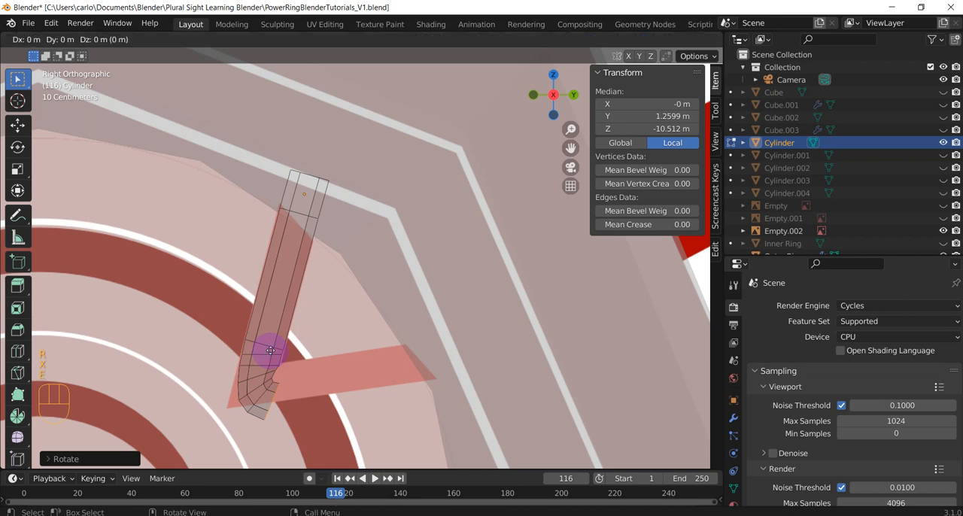
Extrude a further short segment toward the V's lower arm and rotate its end loop about 23° around X
{"action": "left_click", "coordinate": [278, 352]}
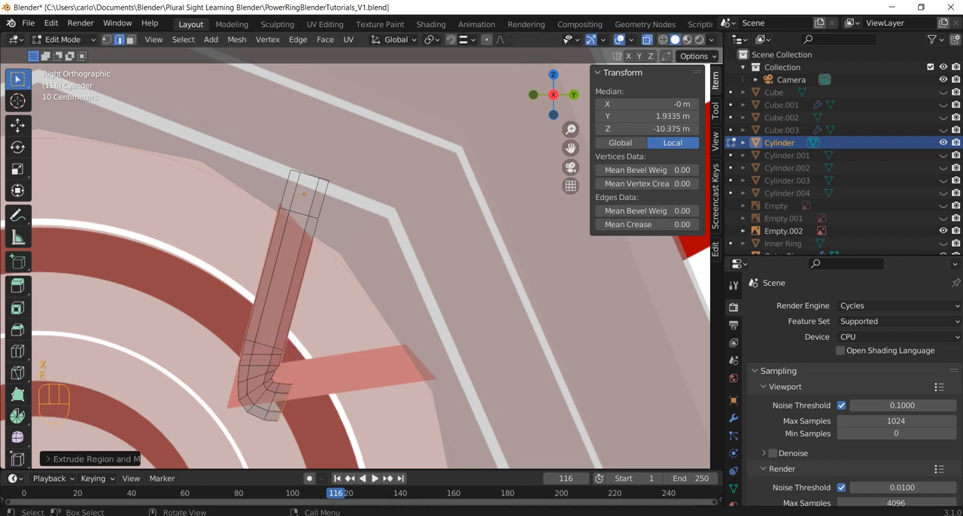
{"action": "key", "text": "r"}
{"action": "key", "text": "x"}
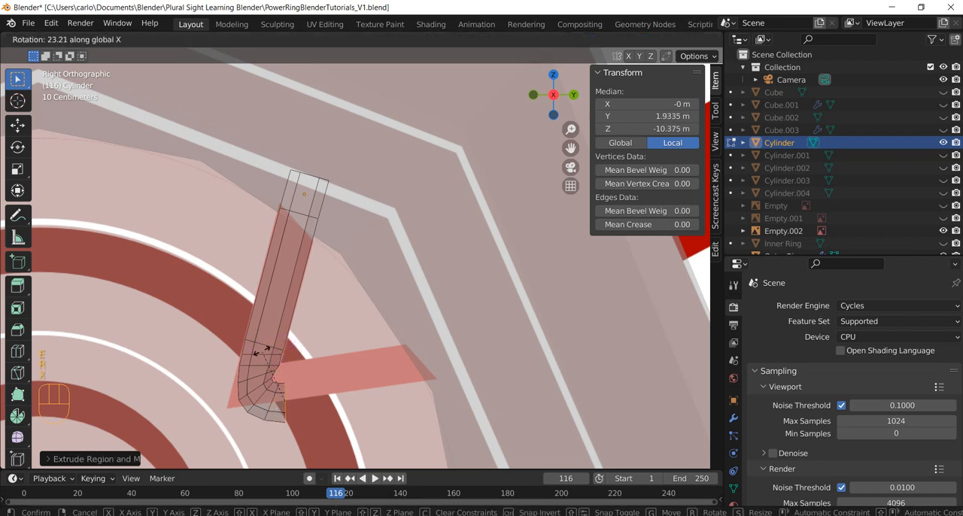
{"action": "left_click", "coordinate": [260, 352]}
Extrude one more short segment out of the bend and rotate its end loop about 10.6° around X, square to the lower arm
{"action": "key", "text": "e"}
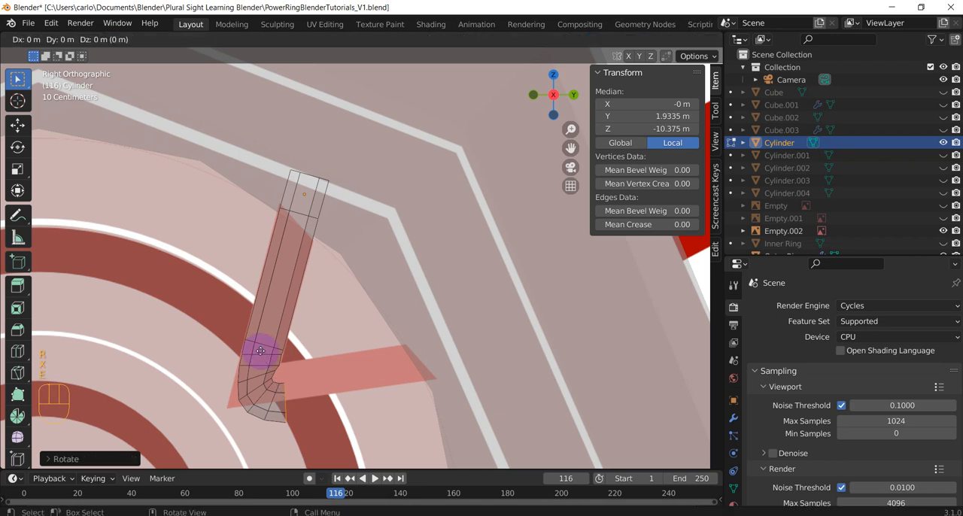
{"action": "left_click", "coordinate": [275, 350]}
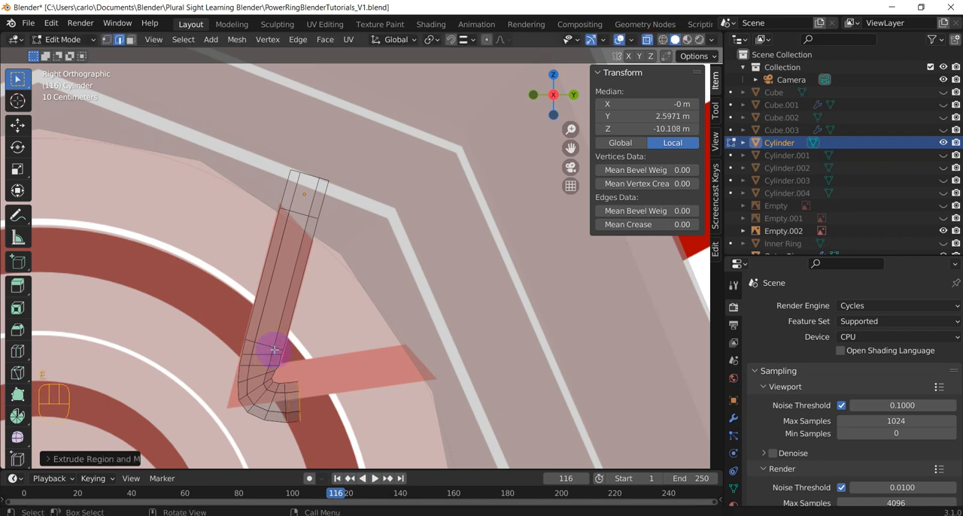
{"action": "key", "text": "r"}
{"action": "key", "text": "x"}
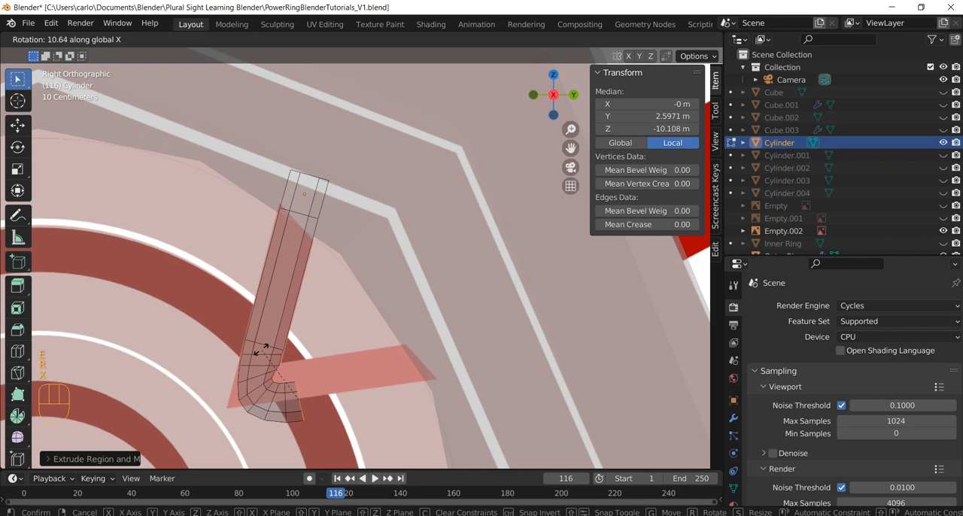
{"action": "left_click", "coordinate": [262, 350]}
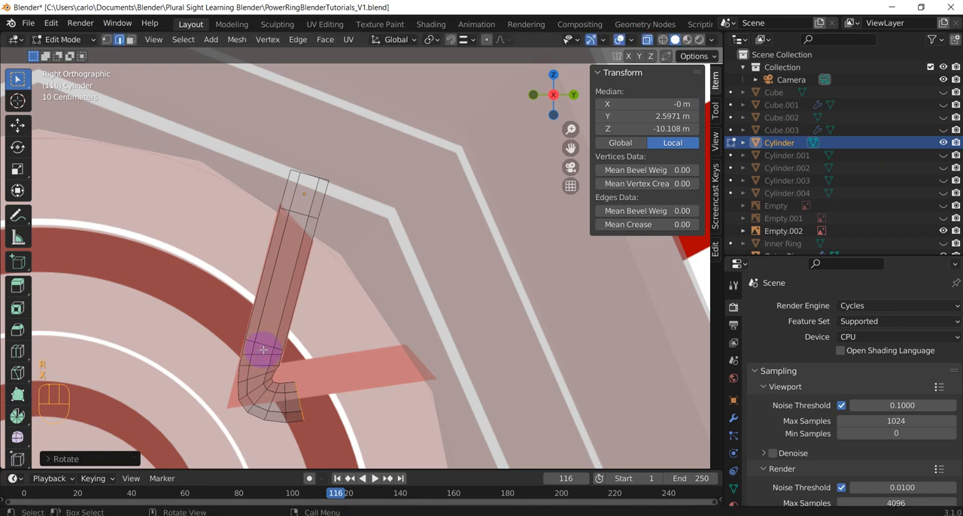
Extrude the end loop about 0.9 m along the V's lower arm, past the arm's end
{"action": "key", "text": "e"}
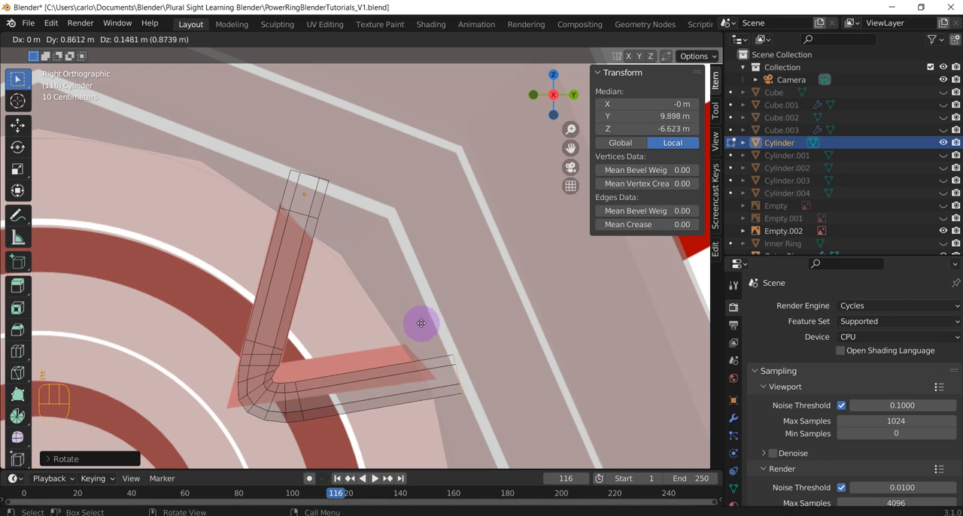
{"action": "left_click", "coordinate": [425, 323]}
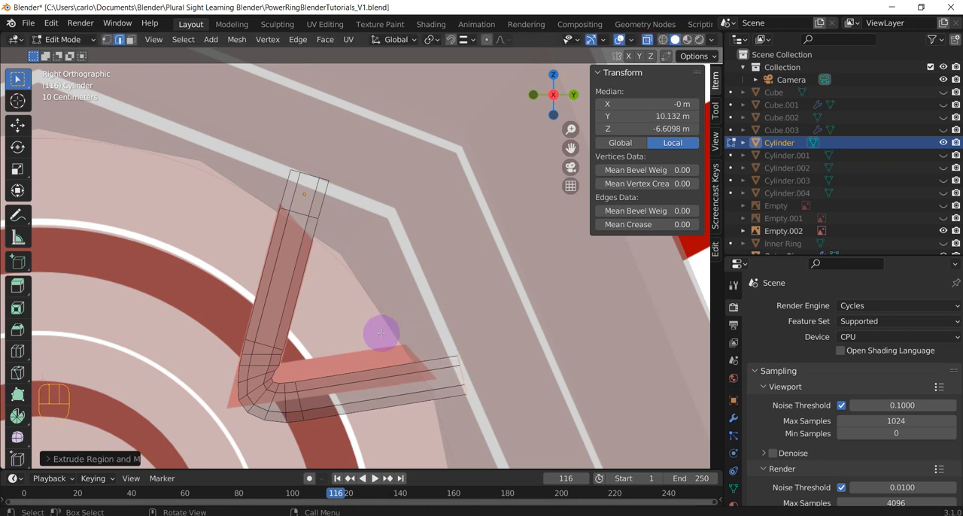
{"action": "scroll", "coordinate": [381, 333], "scroll_direction": "down", "scroll_amount": 1}
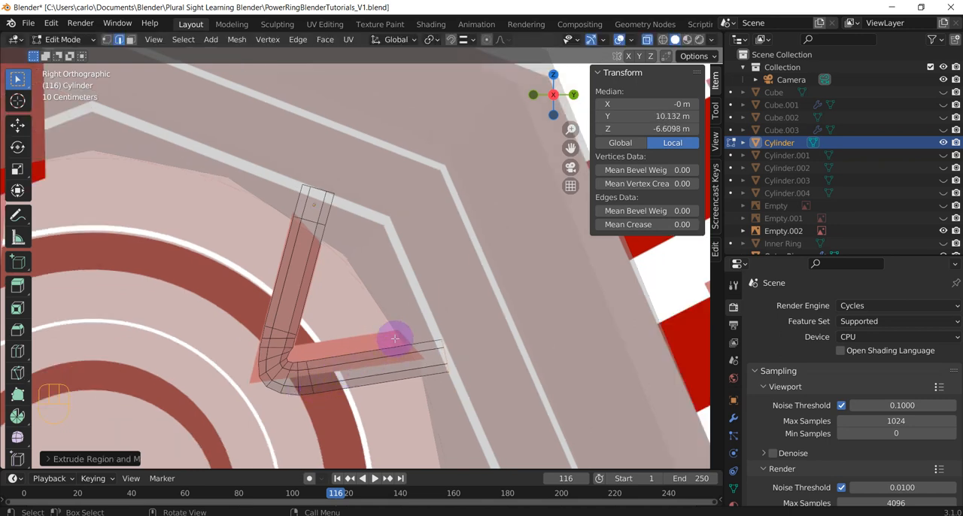
Hide the Outer Ring and turn off X-ray to inspect the bent tube from an angle
{"action": "scroll", "coordinate": [944, 248], "scroll_direction": "down", "scroll_amount": 1}
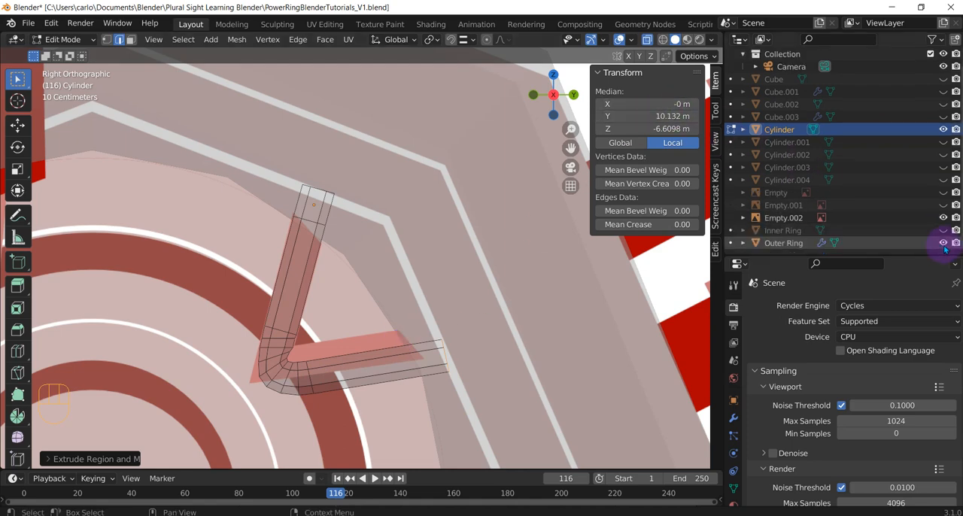
{"action": "left_click", "coordinate": [944, 243]}
{"action": "left_click", "coordinate": [646, 39]}
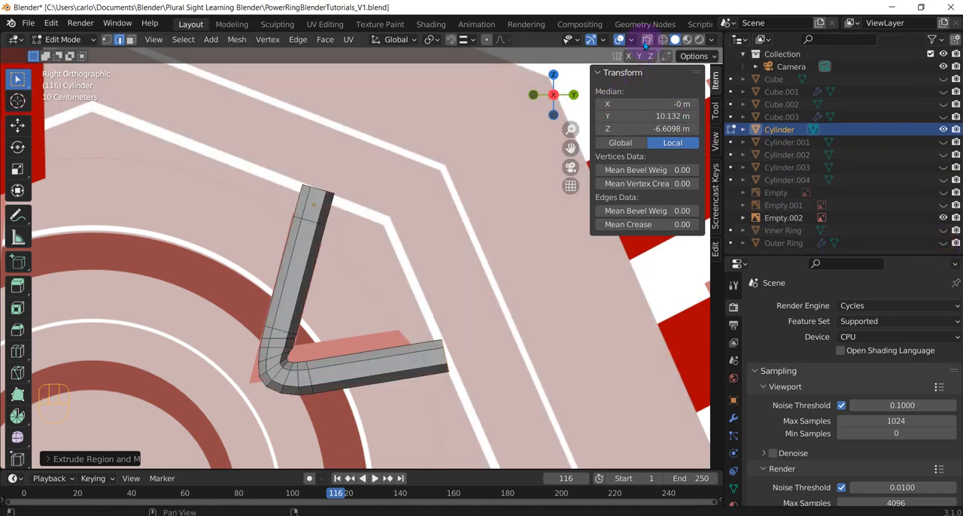
{"action": "middle_click_drag", "start_coordinate": [518, 142], "coordinate": [451, 126]}
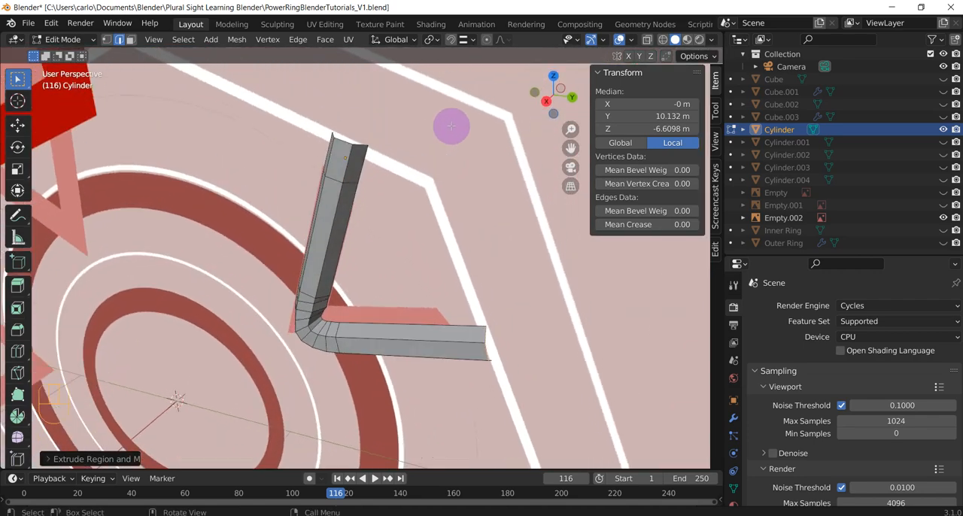
{"action": "middle_click_drag", "start_coordinate": [368, 246], "coordinate": [509, 219]}
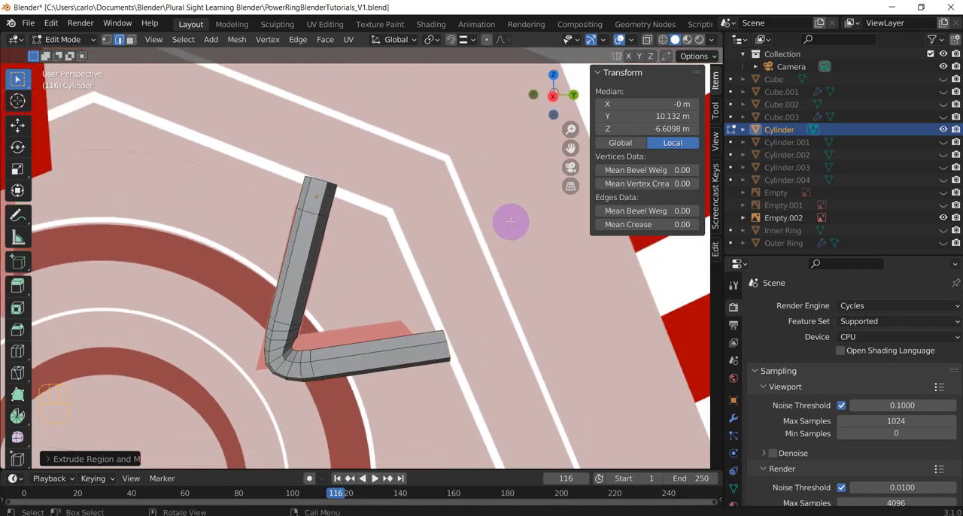
Show the Outer Ring and the Inner Ring again to compare the tube's position with the rings
{"action": "left_click", "coordinate": [943, 243]}
{"action": "middle_click_drag", "start_coordinate": [374, 325], "coordinate": [348, 301]}
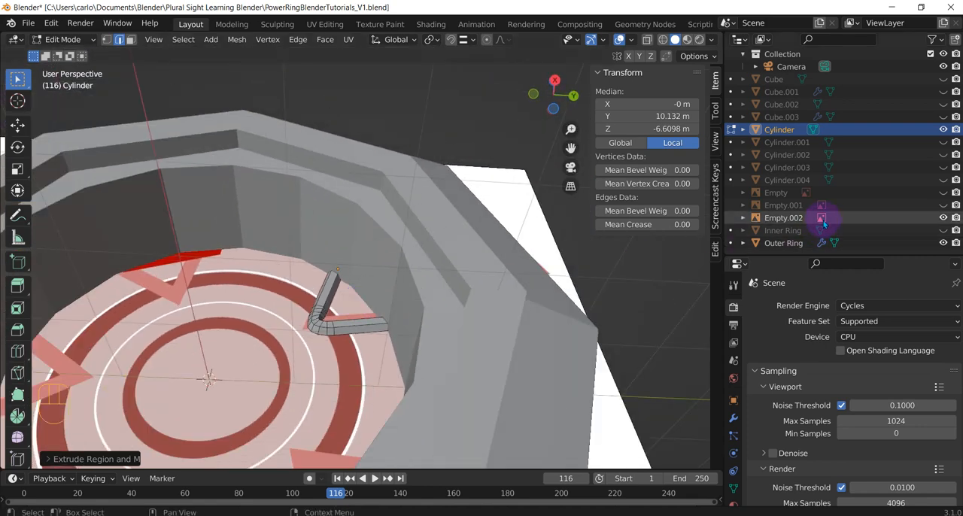
{"action": "left_click", "coordinate": [944, 230]}
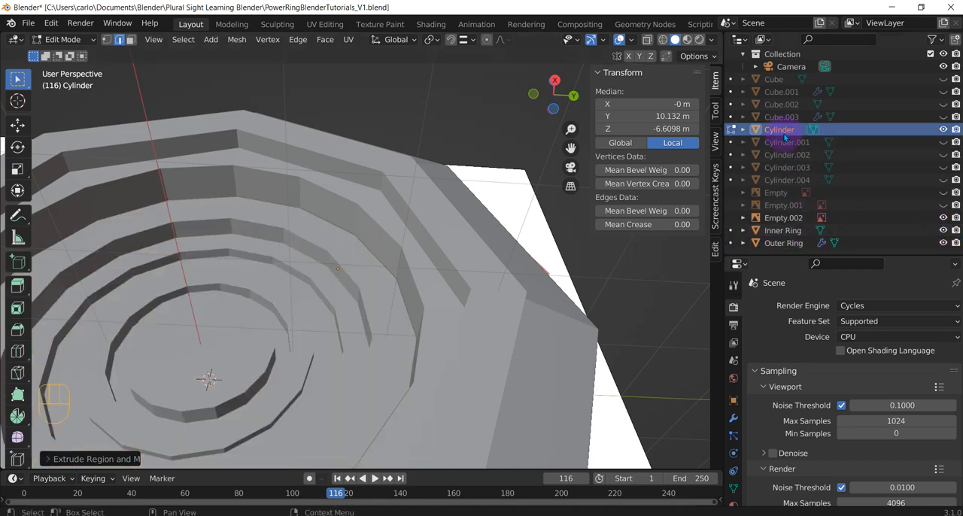
Move the tube's selected end loop along X to a local median of about 8.94 m and dissolve the selection
{"action": "left_click", "coordinate": [17, 125]}
{"action": "left_click_drag", "start_coordinate": [405, 289], "coordinate": [418, 239]}
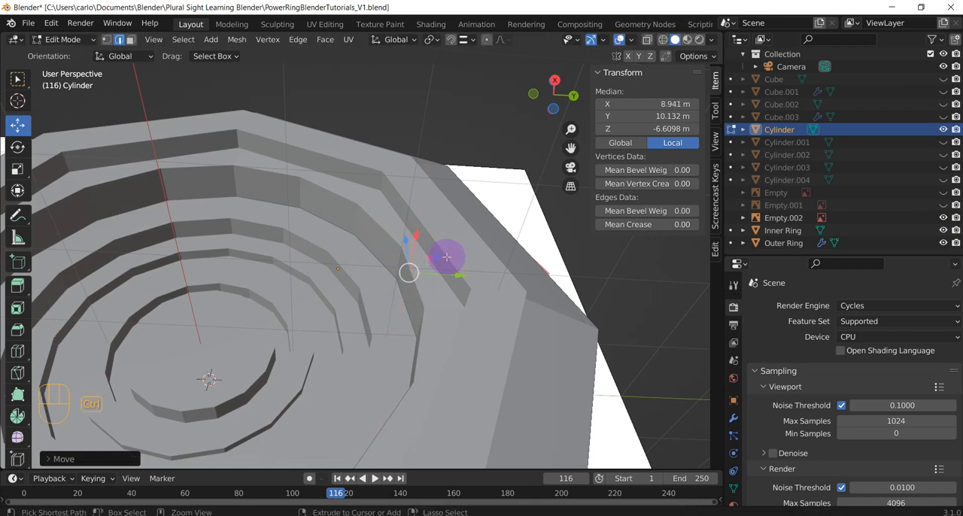
{"action": "key", "text": "ctrl+x"}
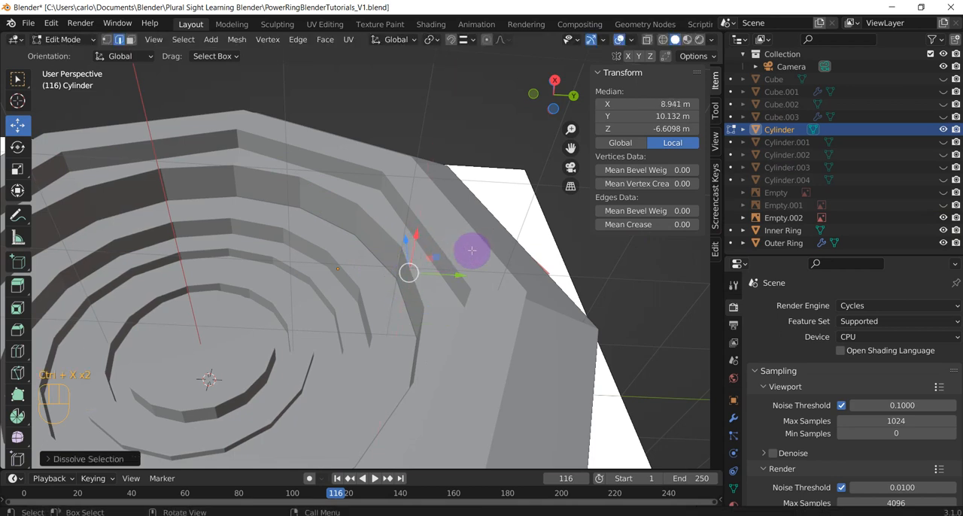
Undo the dissolves and the X move of the tube's end loop
{"action": "key", "text": "ctrl+x"}
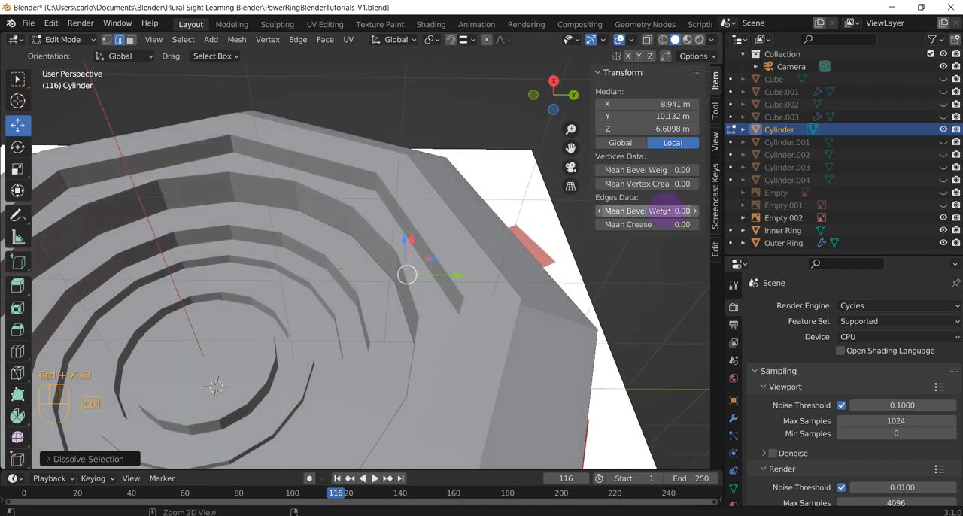
{"action": "key", "text": "ctrl+z"}
{"action": "key", "text": "ctrl+z"}
{"action": "key", "text": "ctrl+z"}
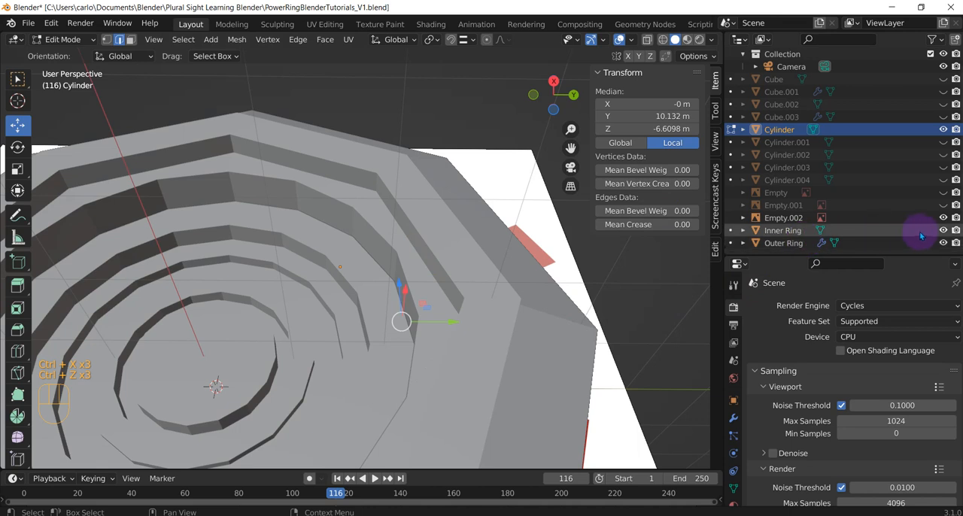
Hide the Inner Ring, move the whole tube along X to about 1.05 m in Object Mode, and show the ring again
{"action": "left_click", "coordinate": [943, 231]}
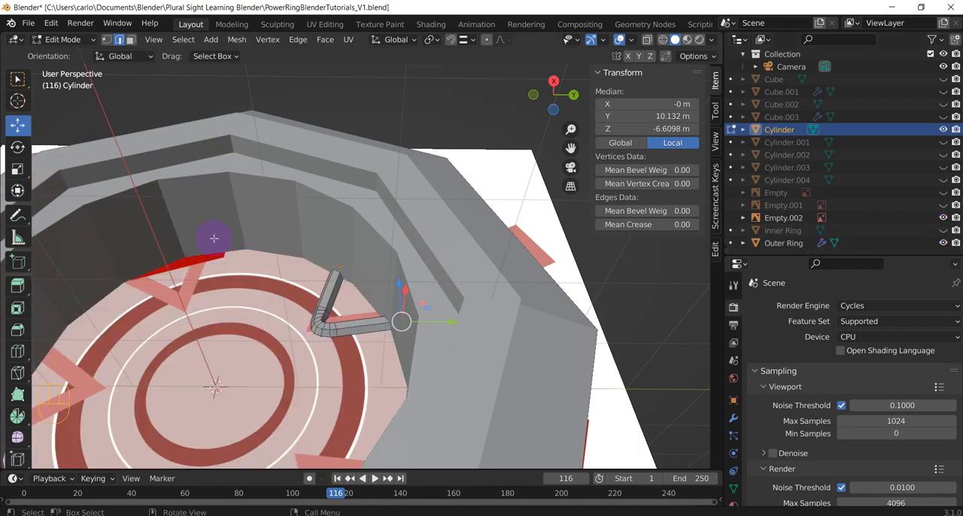
{"action": "key", "text": "Tab"}
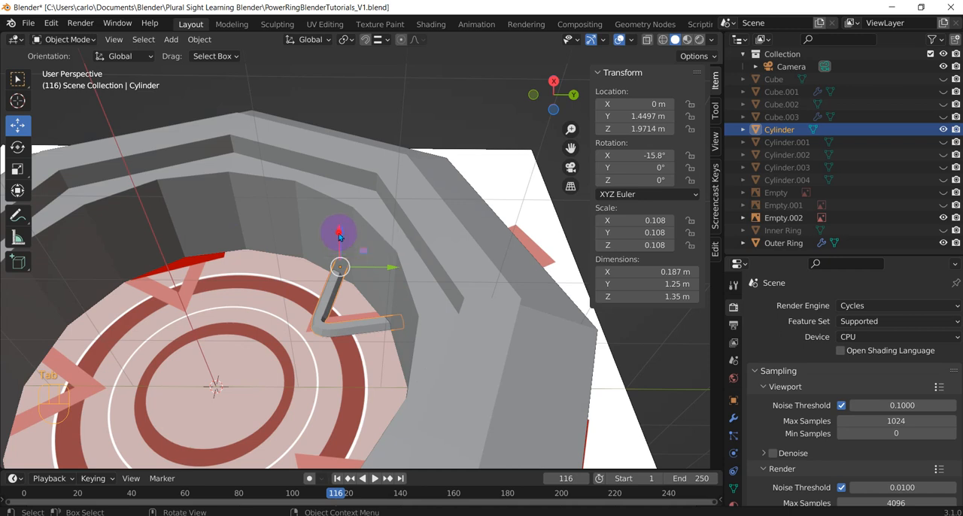
{"action": "left_click_drag", "start_coordinate": [338, 238], "coordinate": [418, 182]}
{"action": "left_click", "coordinate": [943, 230]}
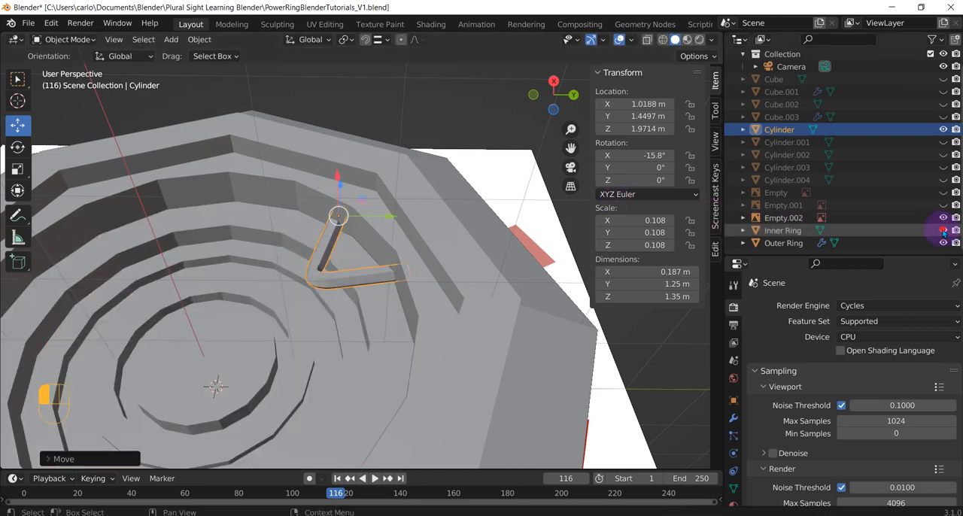
{"action": "mouse_move", "coordinate": [334, 176]}
{"action": "left_mouse_down"}
{"action": "mouse_move", "coordinate": [331, 194]}
{"action": "mouse_move", "coordinate": [333, 176]}
{"action": "left_mouse_up"}
{"action": "middle_click_drag", "start_coordinate": [297, 344], "coordinate": [264, 396]}
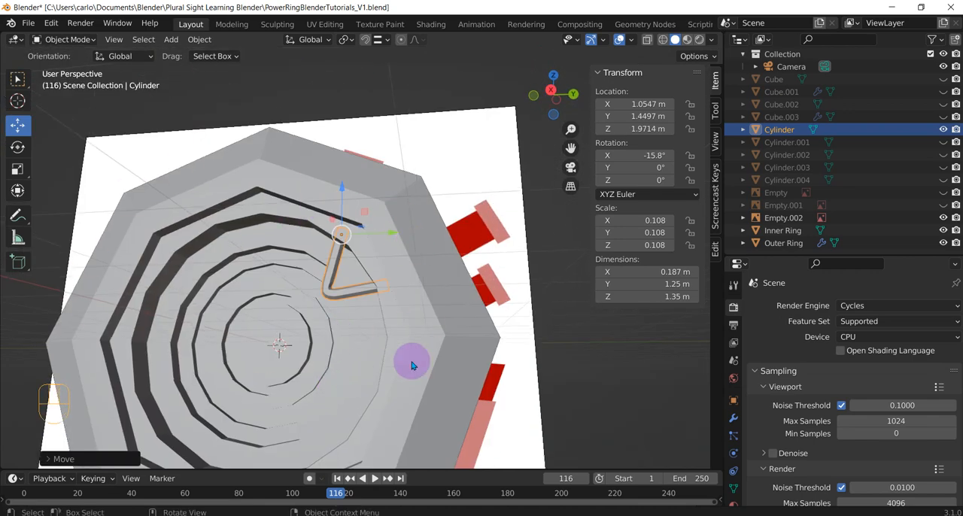
{"action": "scroll", "coordinate": [336, 268], "scroll_direction": "up", "scroll_amount": 7}
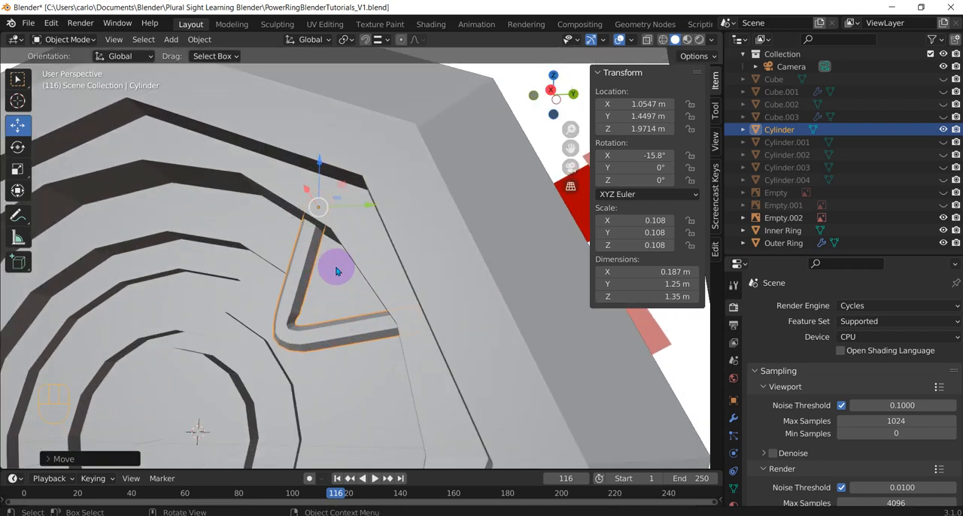
{"action": "middle_click_drag", "start_coordinate": [368, 275], "coordinate": [279, 203]}
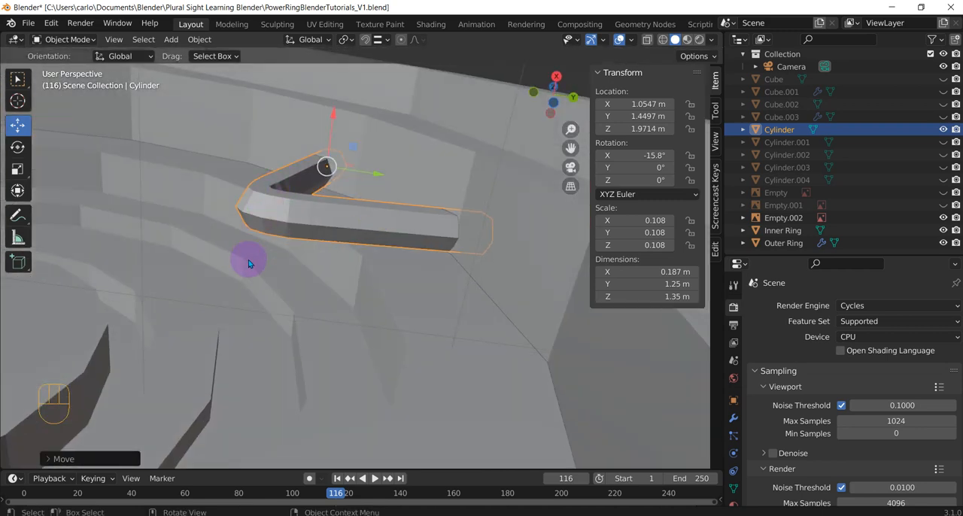
{"action": "middle_click_drag", "start_coordinate": [300, 283], "coordinate": [270, 283]}
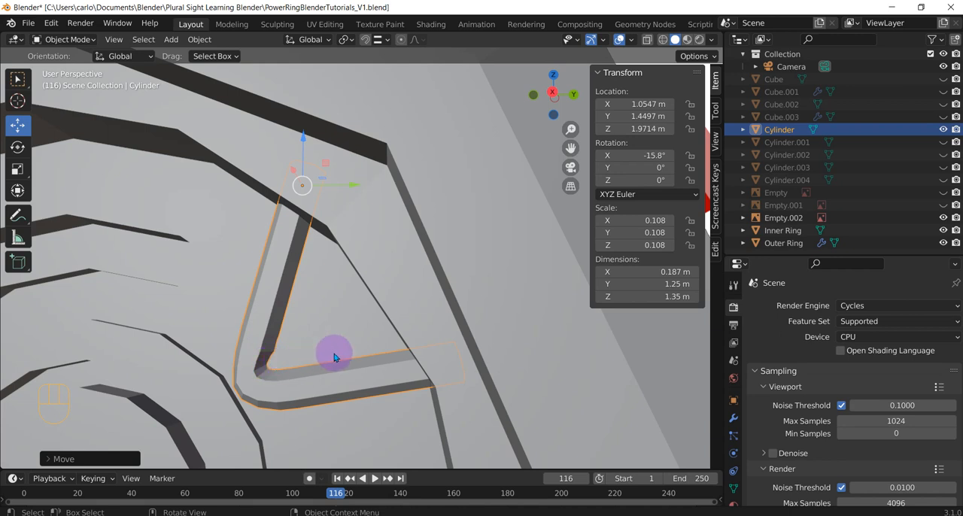
In right-view X-ray, move the edges at the bend's inner corner to a local median of about Y 1.31 m, Z -9.35 m
{"action": "key", "text": "KP_3"}
{"action": "key", "text": "Tab"}
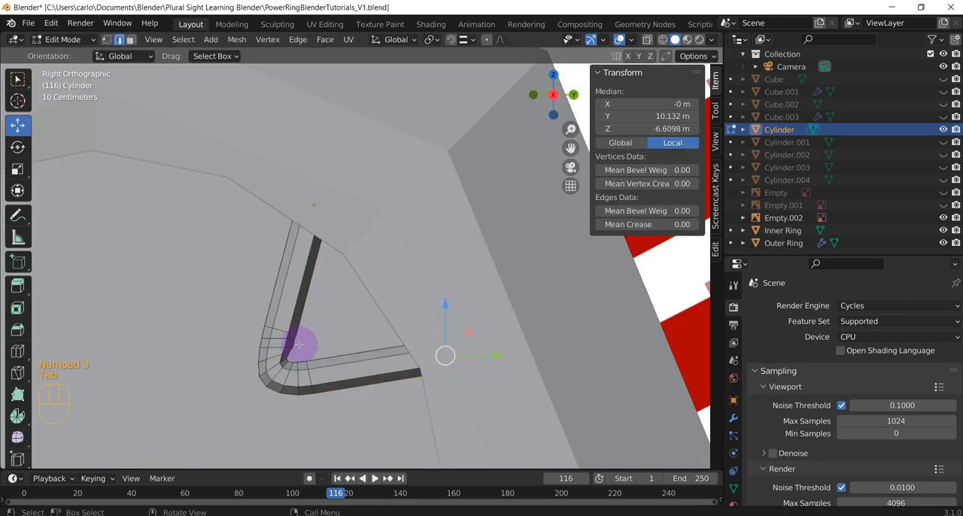
{"action": "scroll", "coordinate": [286, 365], "scroll_direction": "up", "scroll_amount": 2}
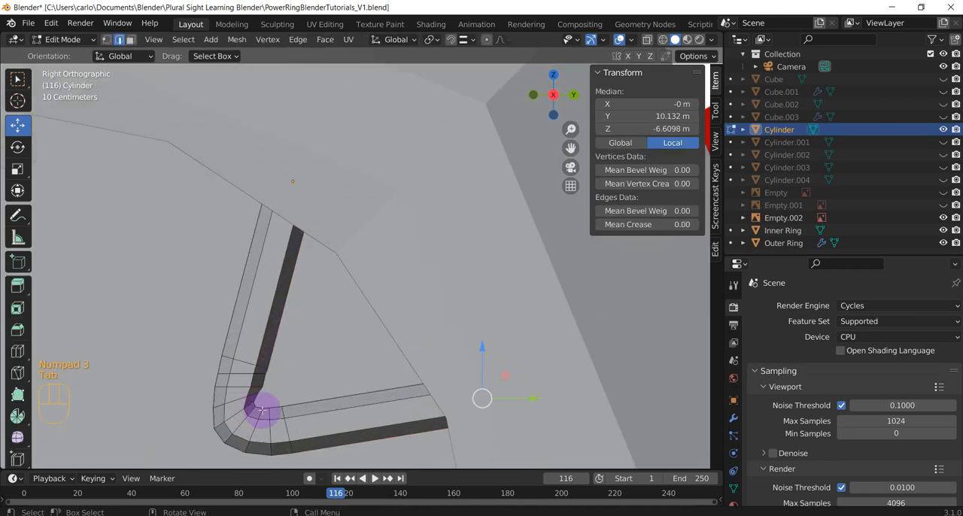
{"action": "key", "text": "alt+a"}
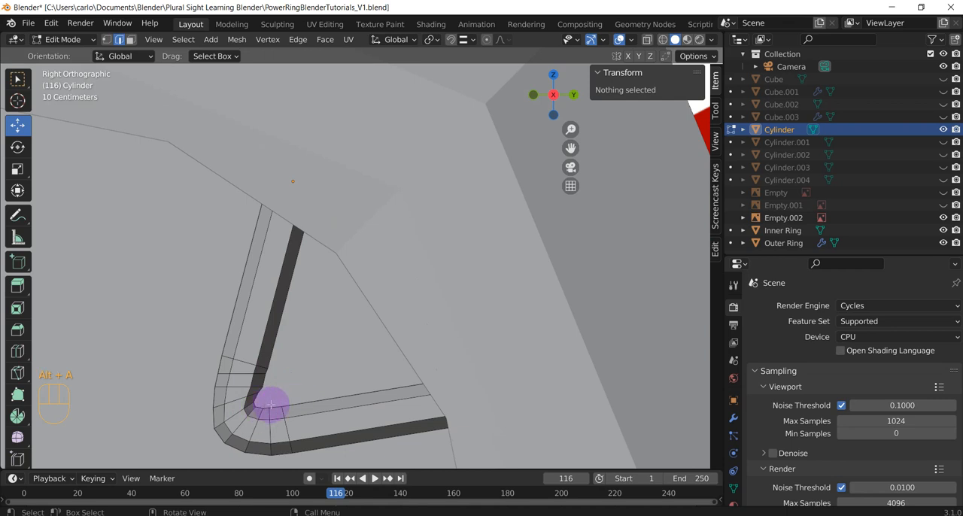
{"action": "left_click", "coordinate": [647, 39]}
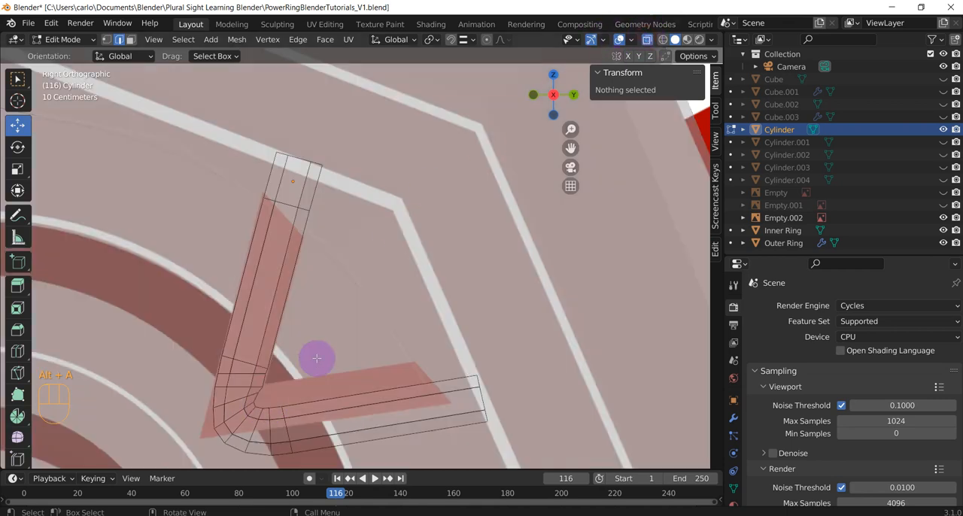
{"action": "key", "text": "c"}
{"action": "left_click", "coordinate": [261, 402]}
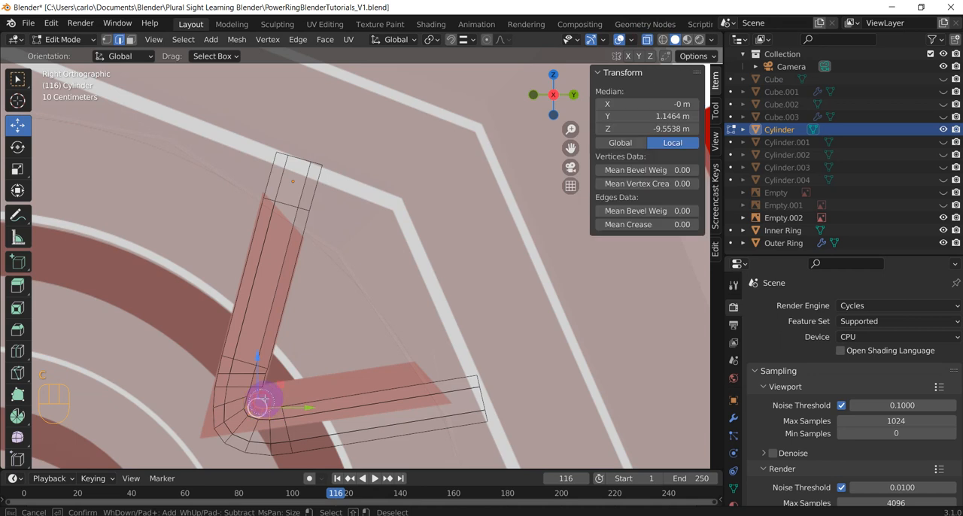
{"action": "right_click", "coordinate": [281, 391]}
{"action": "key", "text": "g"}
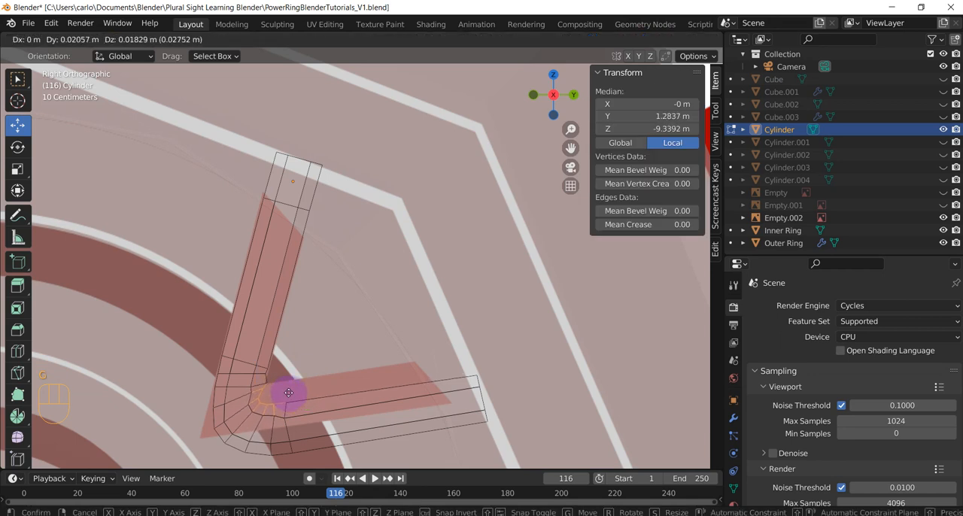
{"action": "left_click", "coordinate": [289, 393]}
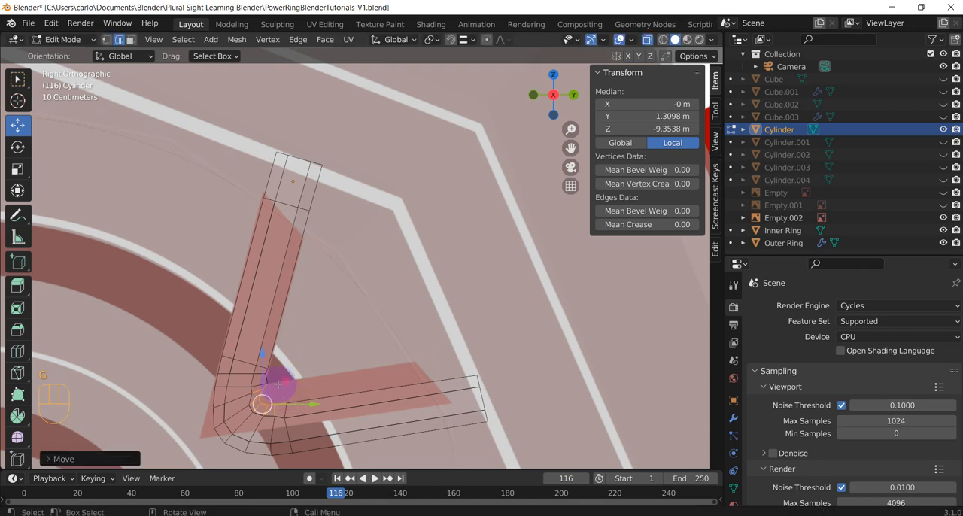
In vertex mode, move the upper vertex of the bend's inner corner along global Y to a local Y of about 1.16 m
{"action": "left_click", "coordinate": [106, 39]}
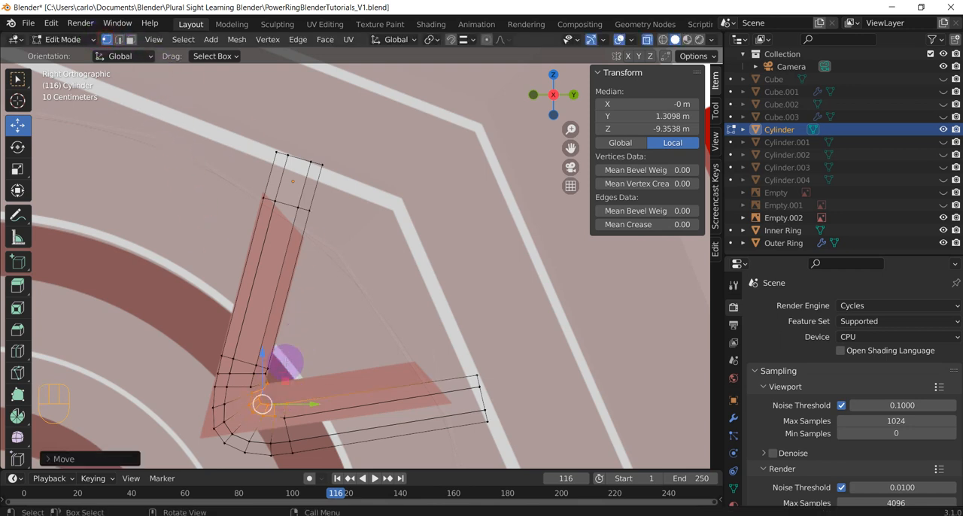
{"action": "key", "text": "c"}
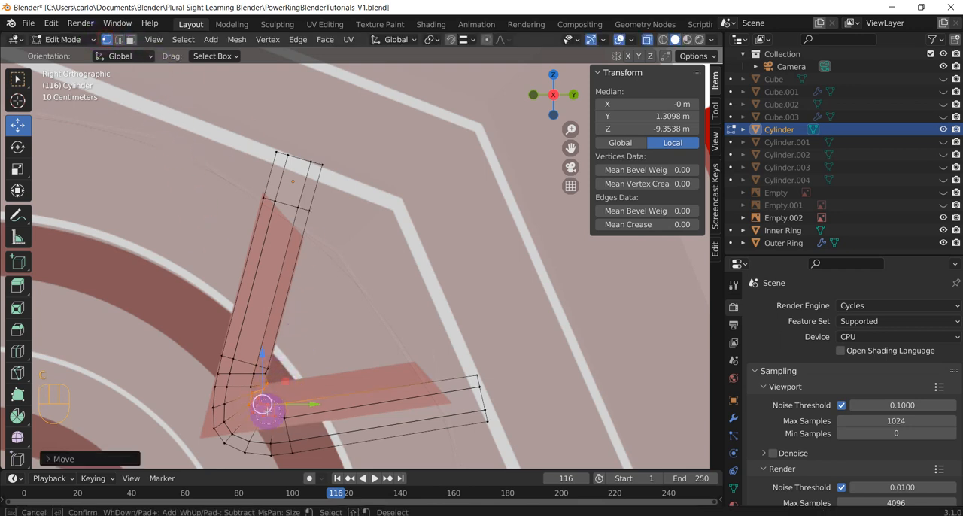
{"action": "middle_click_drag", "start_coordinate": [262, 389], "coordinate": [268, 386]}
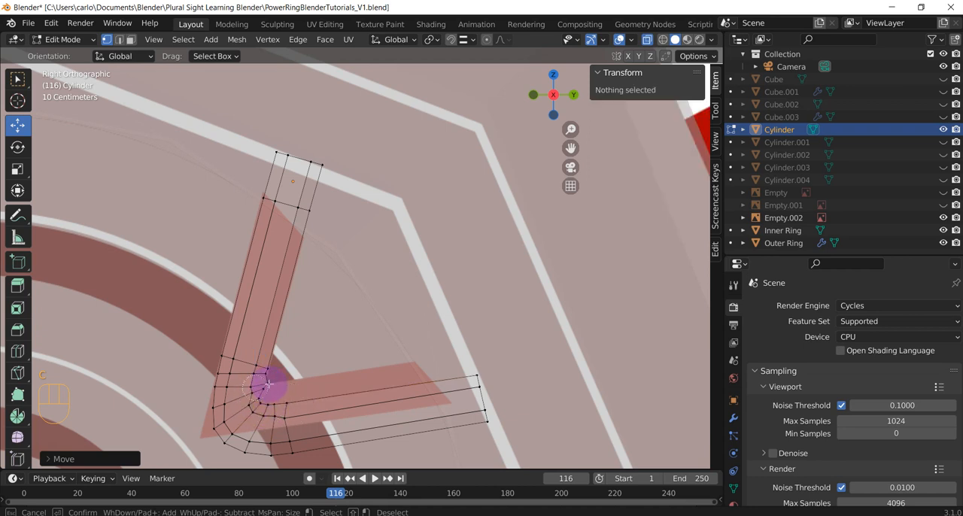
{"action": "left_click", "coordinate": [275, 382]}
{"action": "right_click", "coordinate": [308, 386]}
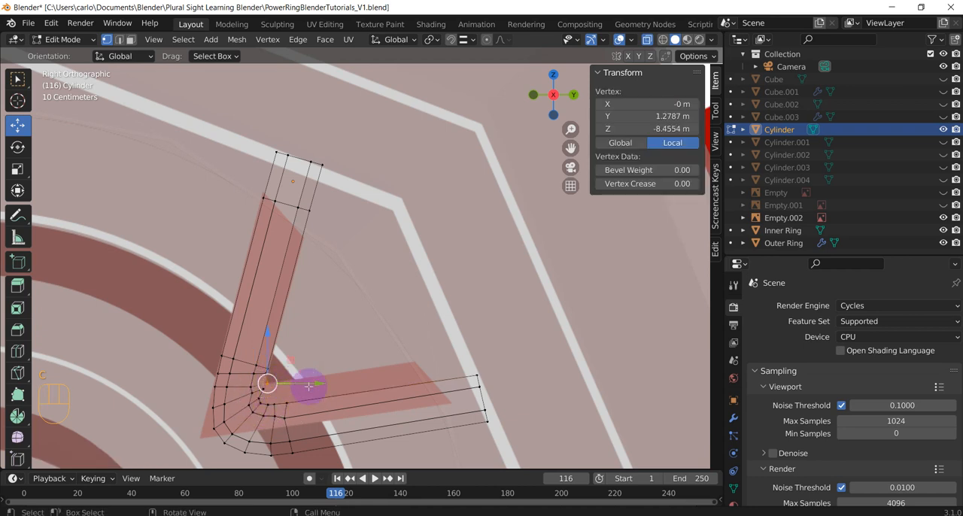
{"action": "left_click_drag", "start_coordinate": [312, 383], "coordinate": [310, 383]}
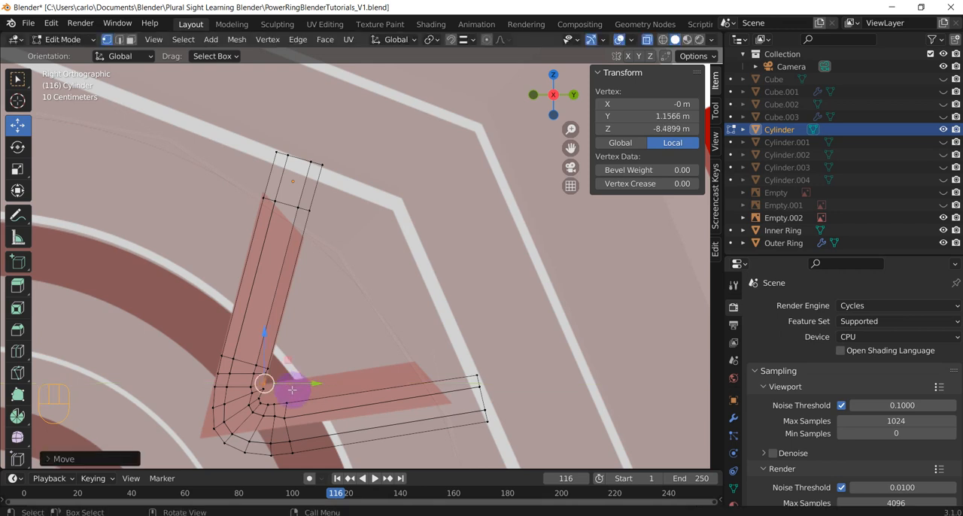
Move the next vertex down along the bend's inner corner about 0.01 m, to local Y 1.03 m and Z -8.83 m
{"action": "scroll", "coordinate": [263, 404], "scroll_direction": "up", "scroll_amount": 2}
{"action": "scroll", "coordinate": [263, 404], "scroll_direction": "up", "scroll_amount": 1}
{"action": "middle_click_drag", "start_coordinate": [264, 411], "coordinate": [387, 249], "text": "shift"}
{"action": "key", "text": "c"}
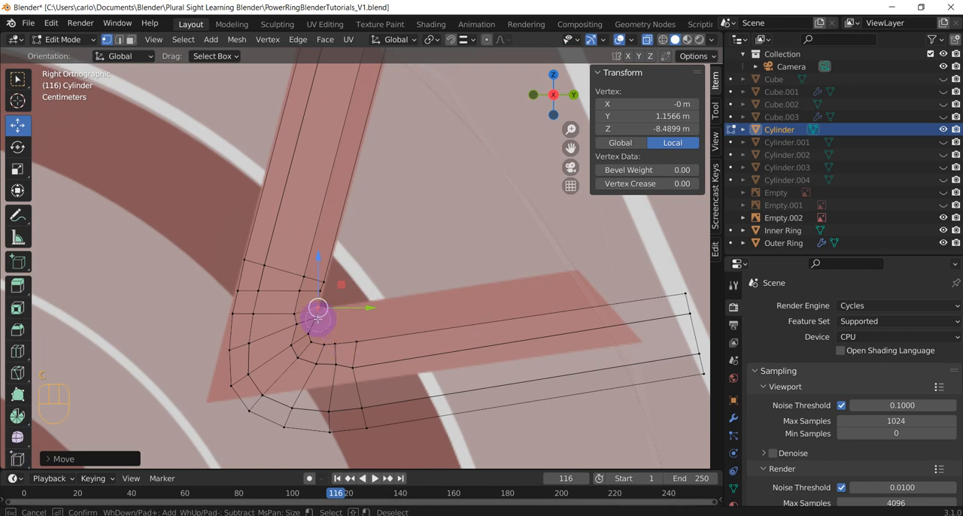
{"action": "left_click_drag", "start_coordinate": [322, 322], "coordinate": [365, 317]}
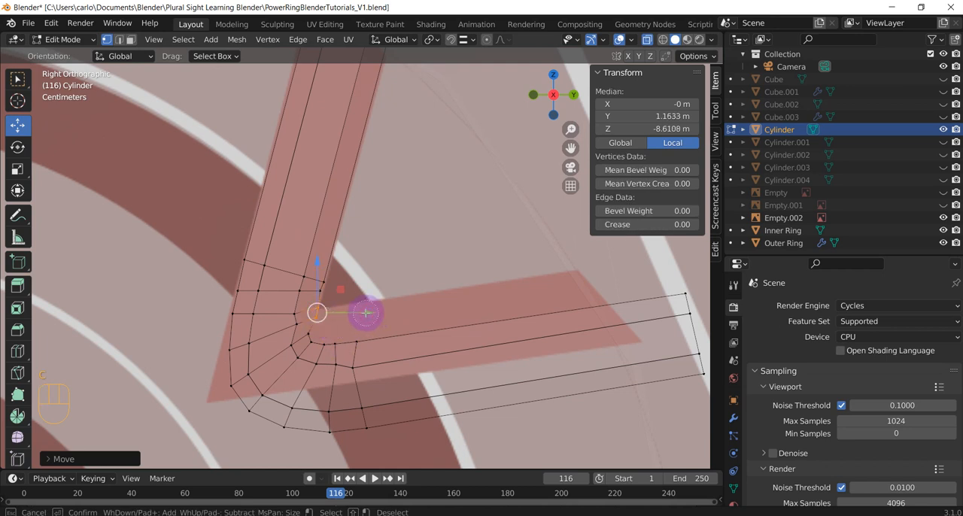
{"action": "key", "text": "c"}
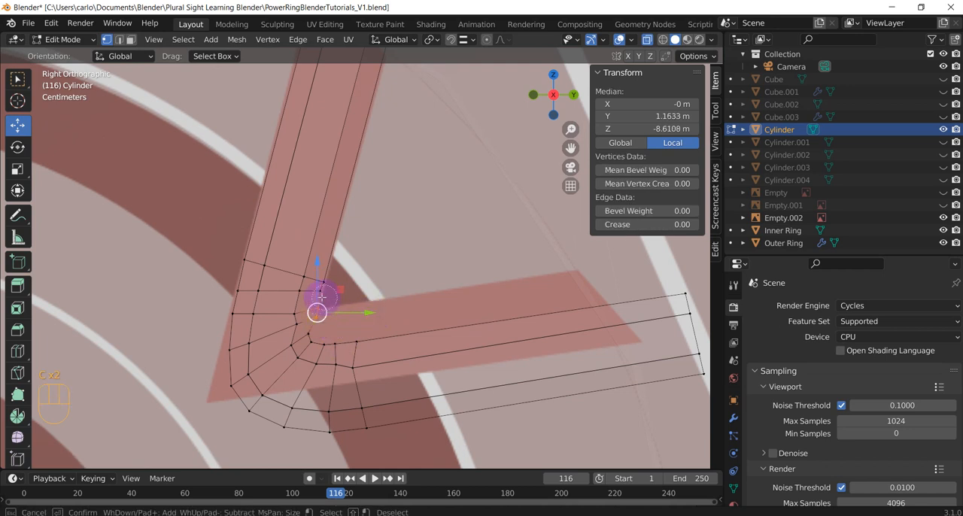
{"action": "left_click_drag", "start_coordinate": [322, 297], "coordinate": [357, 319]}
{"action": "middle_click", "coordinate": [321, 302]}
{"action": "right_click", "coordinate": [322, 299]}
{"action": "key", "text": "g"}
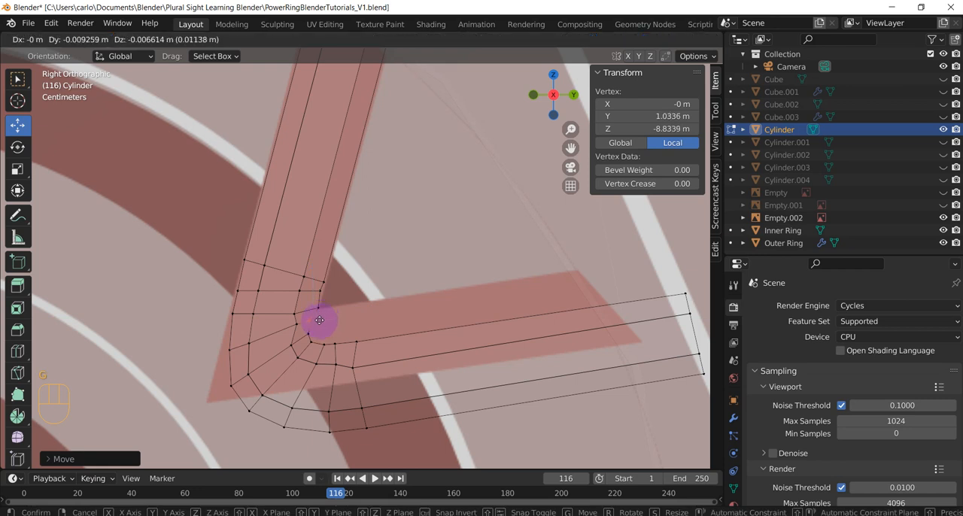
{"action": "left_click", "coordinate": [320, 320]}
Move the neighbouring pair of overlapping vertices inside the bend about 0.02 m, to a local median of Y 0.62 m, Z -9.16 m
{"action": "left_click", "coordinate": [296, 324]}
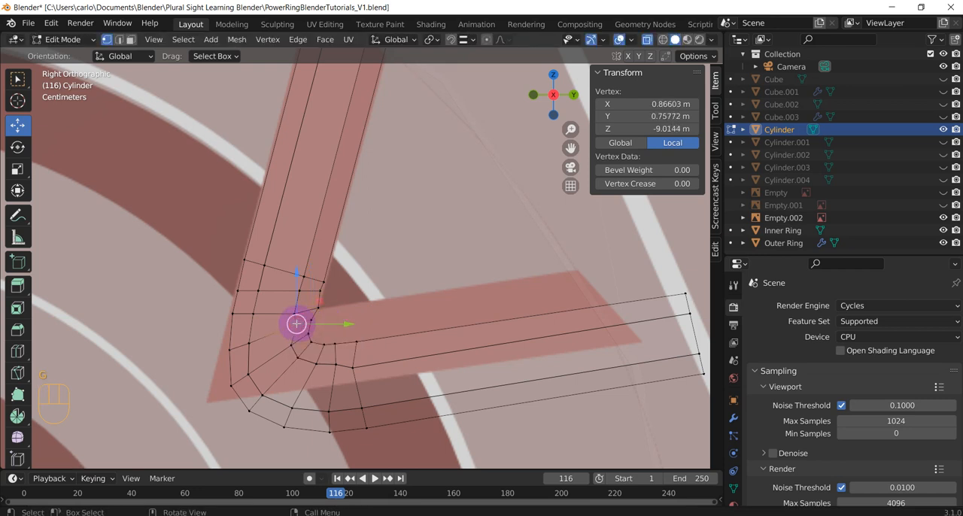
{"action": "key", "text": "c"}
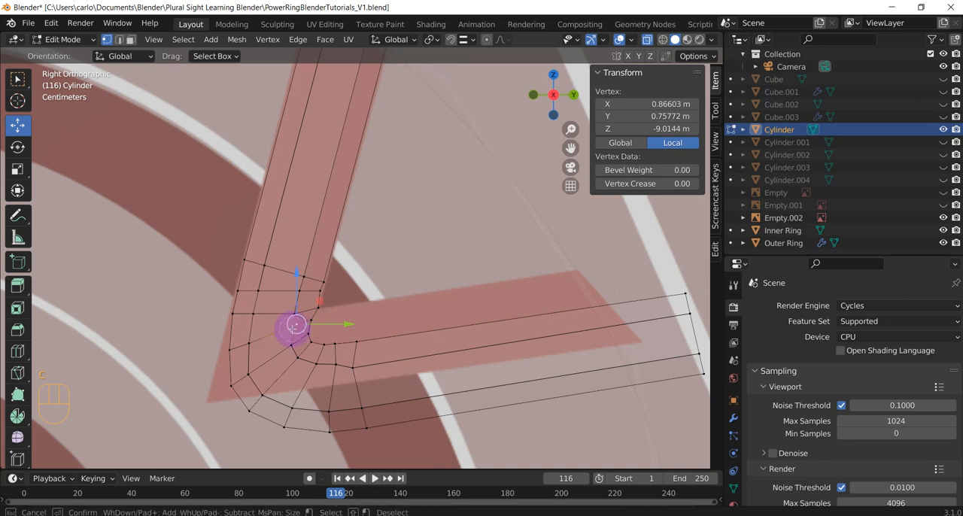
{"action": "left_click", "coordinate": [295, 324]}
{"action": "right_click", "coordinate": [347, 328]}
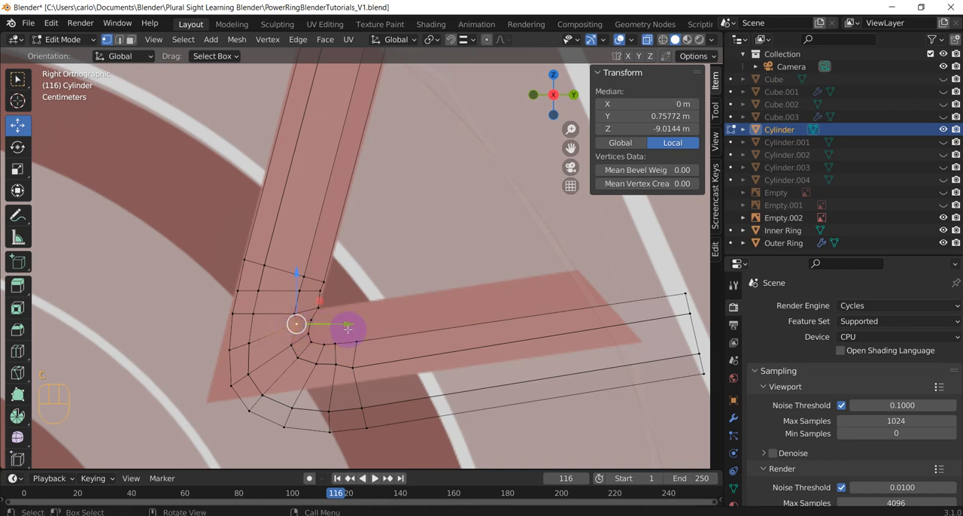
{"action": "key", "text": "g"}
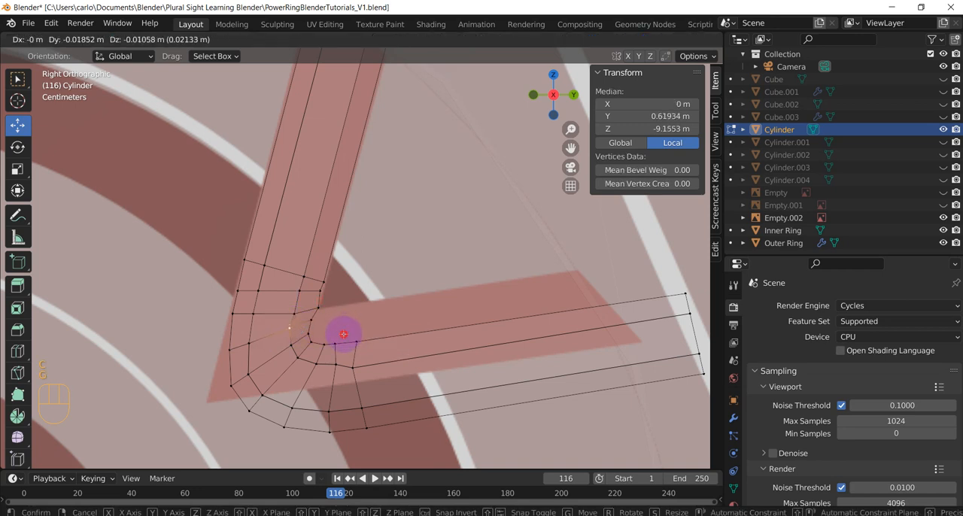
{"action": "left_click", "coordinate": [344, 333]}
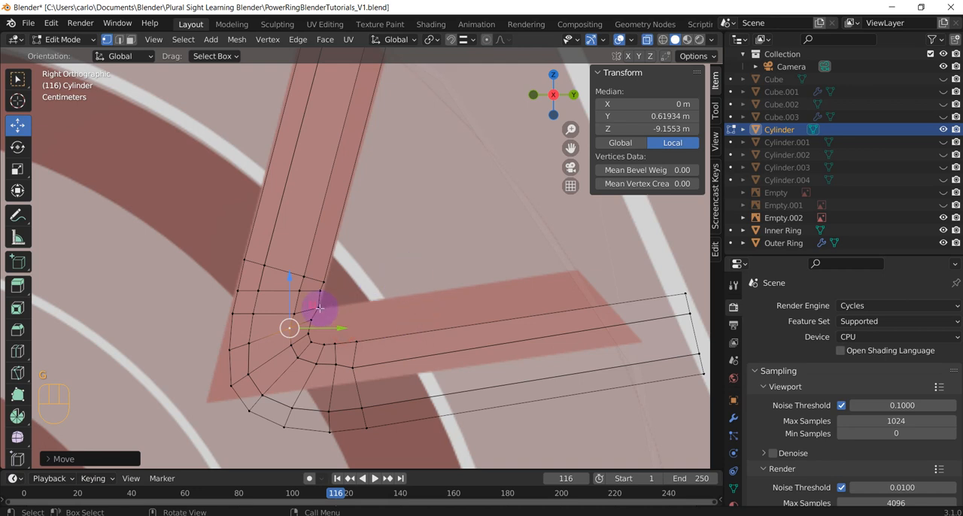
Deselect the bend's vertices and save the file
{"action": "key", "text": "c"}
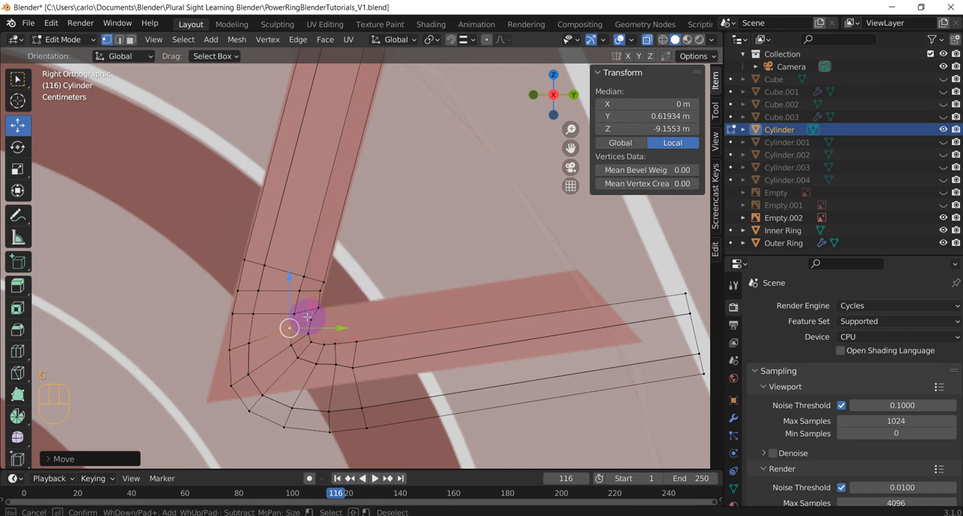
{"action": "middle_click", "coordinate": [293, 328]}
{"action": "right_click", "coordinate": [312, 318]}
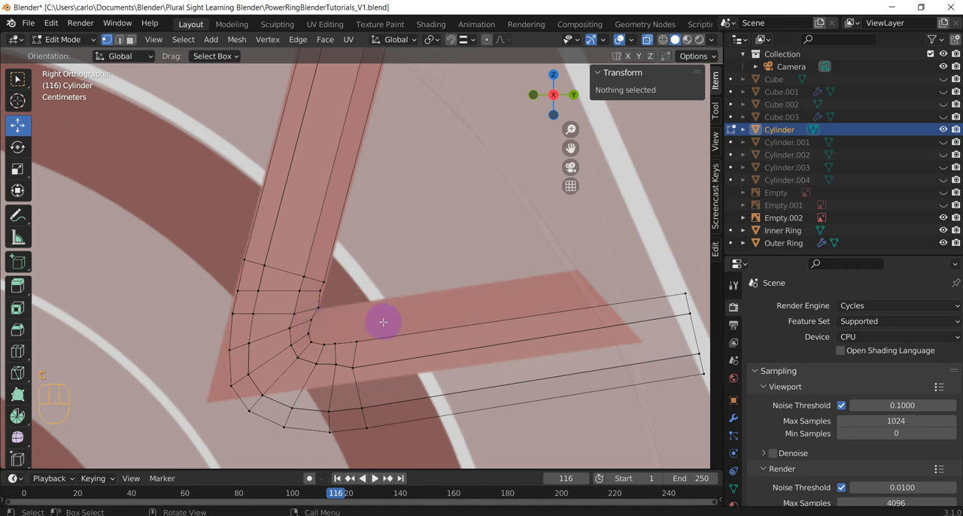
{"action": "scroll", "coordinate": [382, 320], "scroll_direction": "down", "scroll_amount": 7}
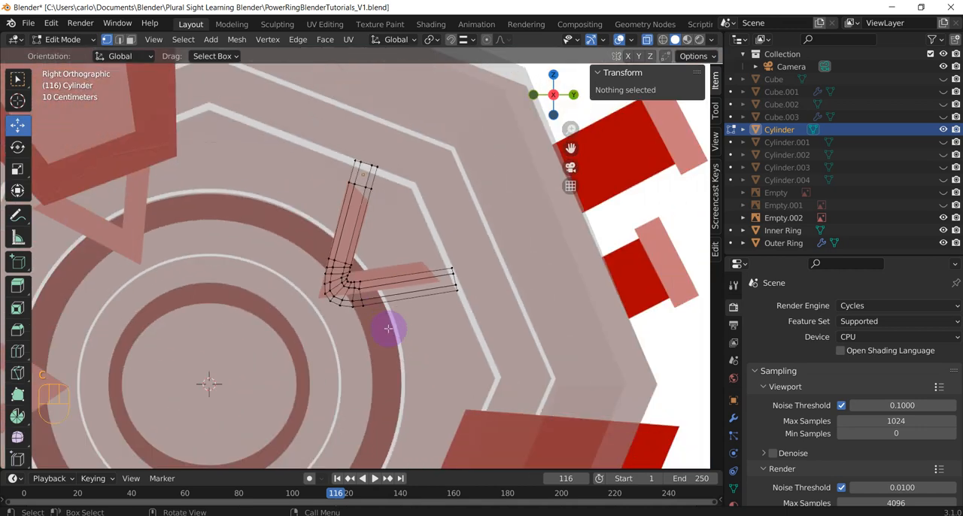
{"action": "key", "text": "ctrl+s"}
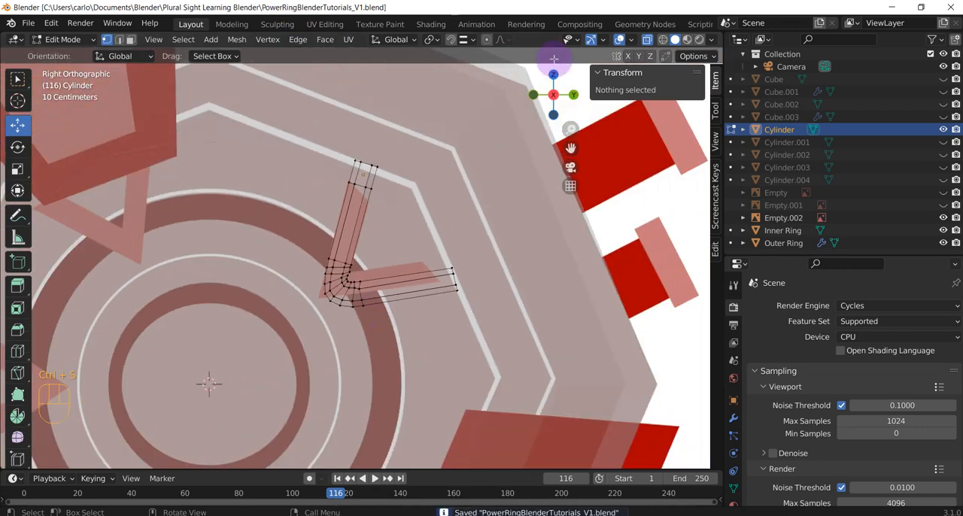